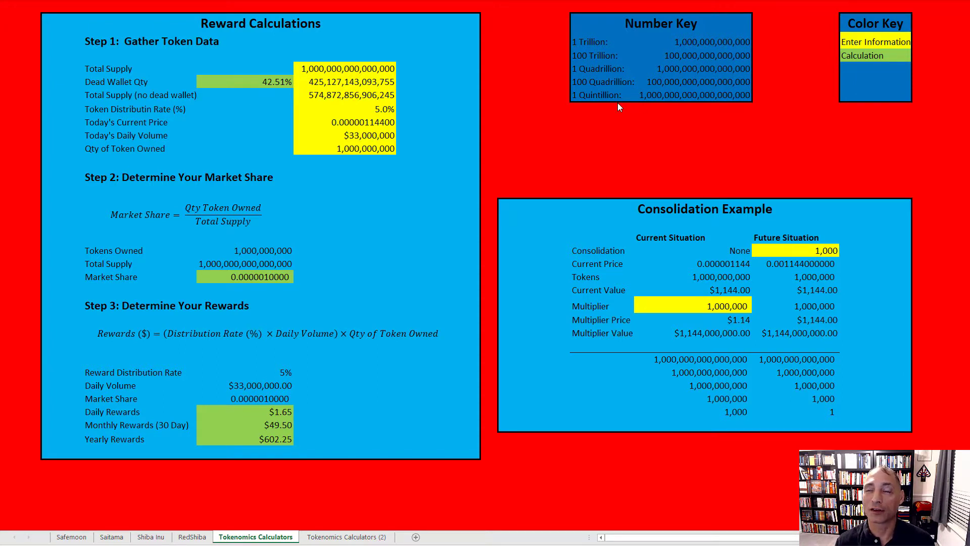
Review the Number Key's large-number names and the Color Key's meanings for entry and calculation cells.
{"action": "left_click", "coordinate": [652, 95]}
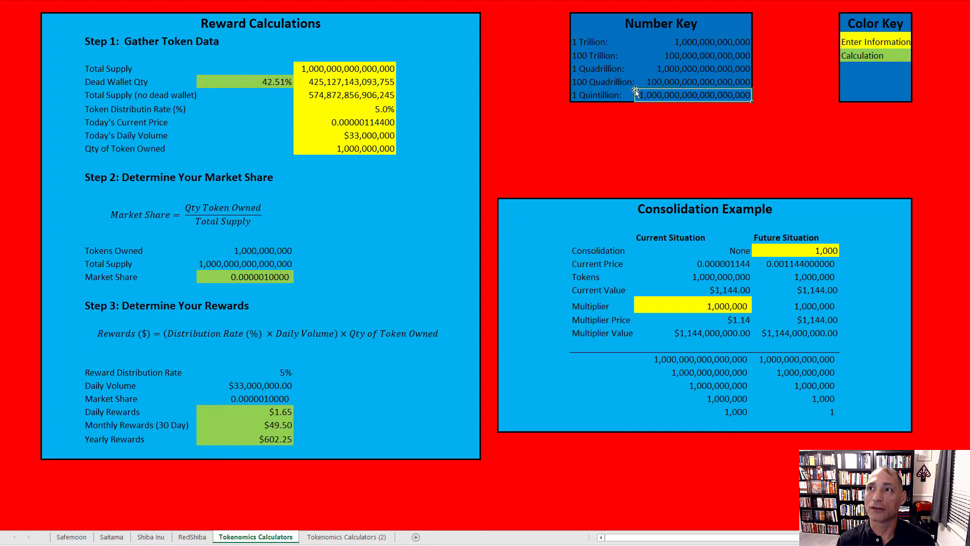
{"action": "left_click", "coordinate": [607, 87]}
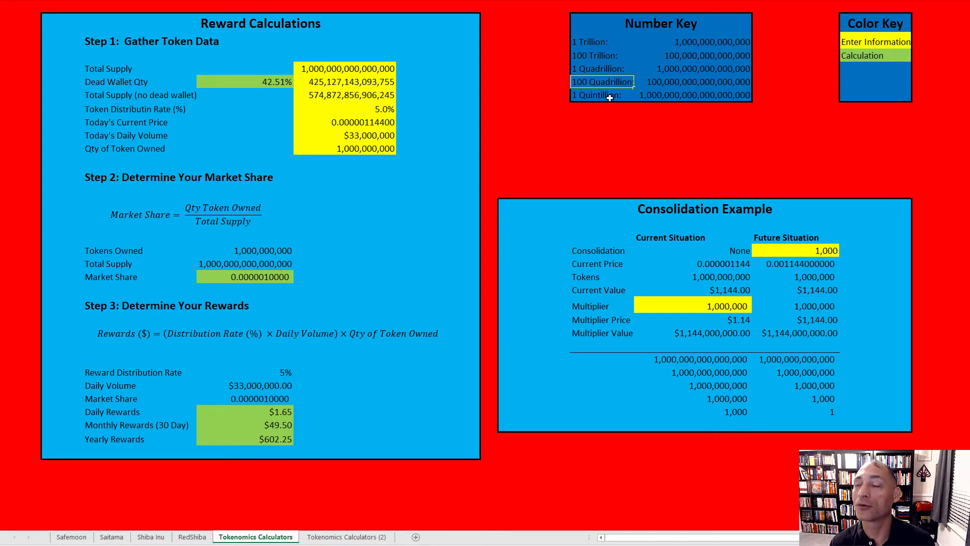
{"action": "left_click", "coordinate": [610, 70]}
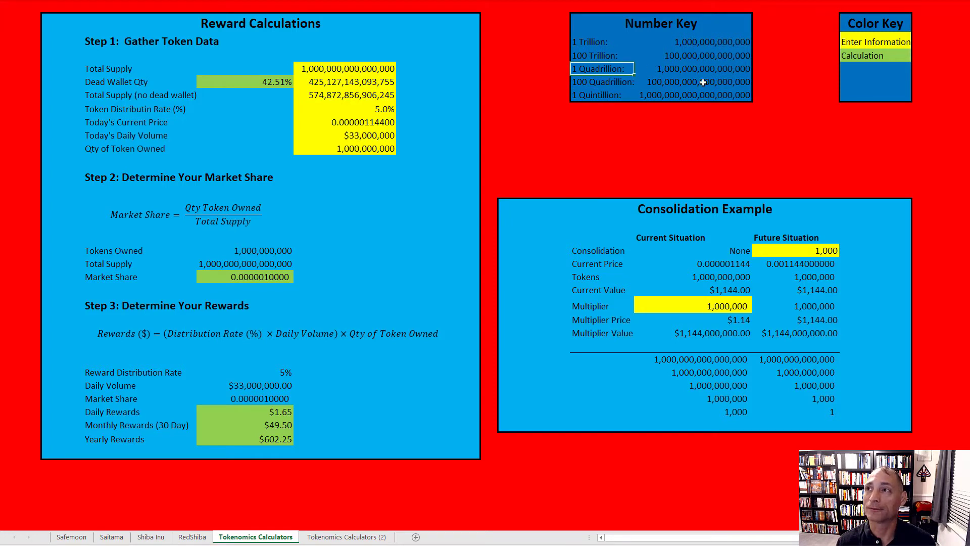
{"action": "left_click", "coordinate": [859, 54]}
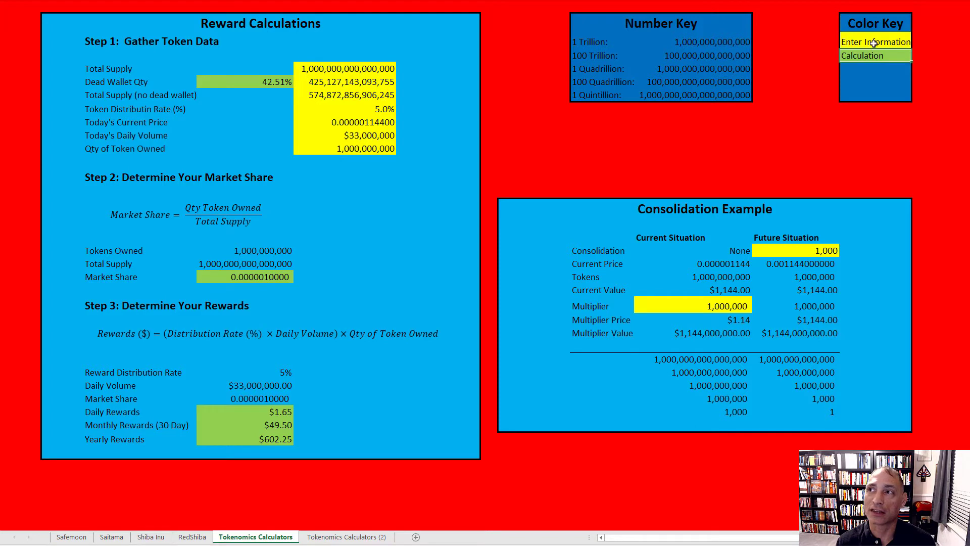
{"action": "left_click", "coordinate": [874, 43]}
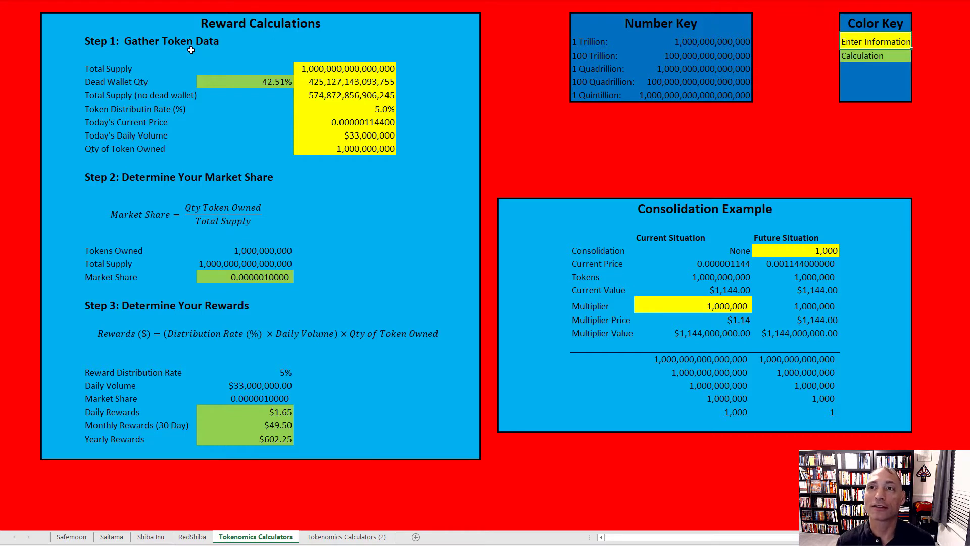
Examine the Step 1 token data, from total supply and dead wallet quantity through distribution rate, price, daily volume and tokens owned.
{"action": "left_click", "coordinate": [312, 69]}
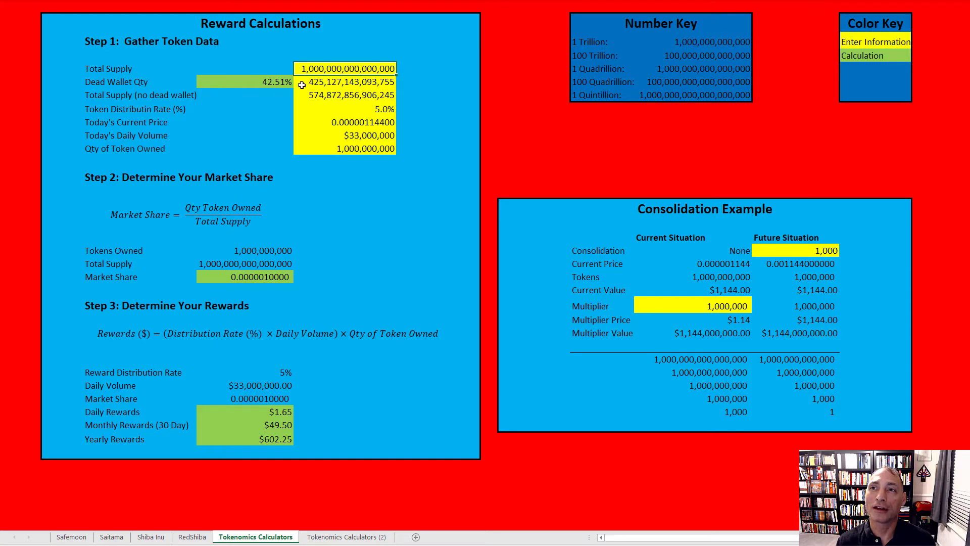
{"action": "left_click", "coordinate": [322, 84]}
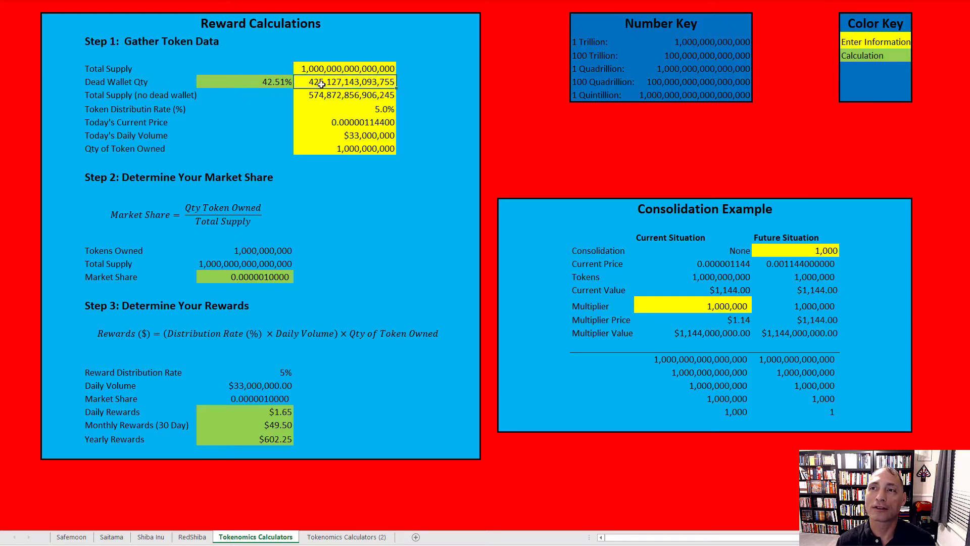
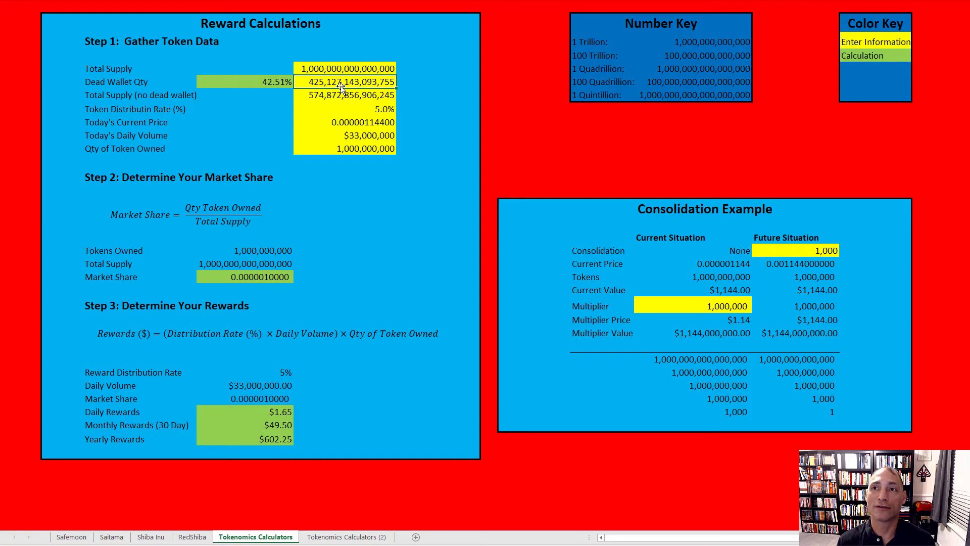
{"action": "left_click", "coordinate": [335, 98]}
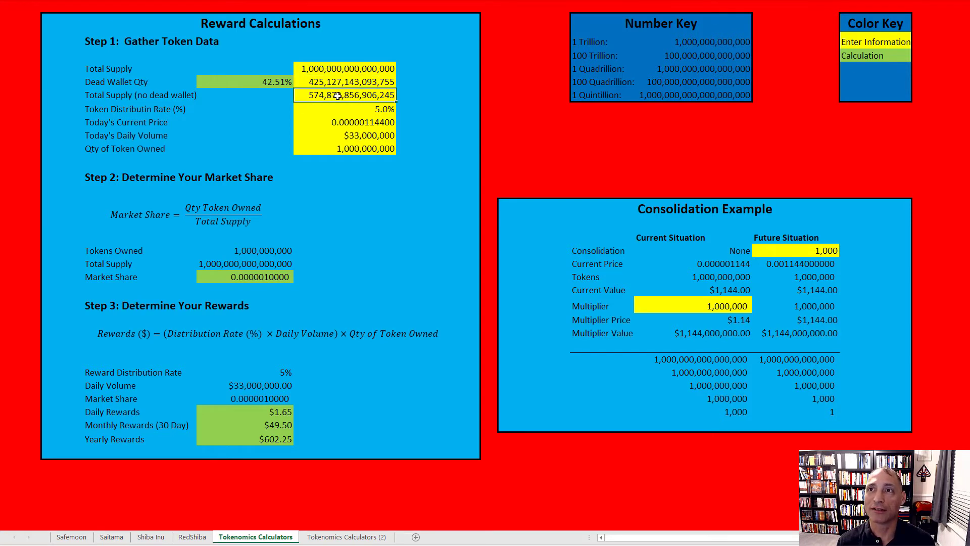
{"action": "left_click", "coordinate": [277, 83]}
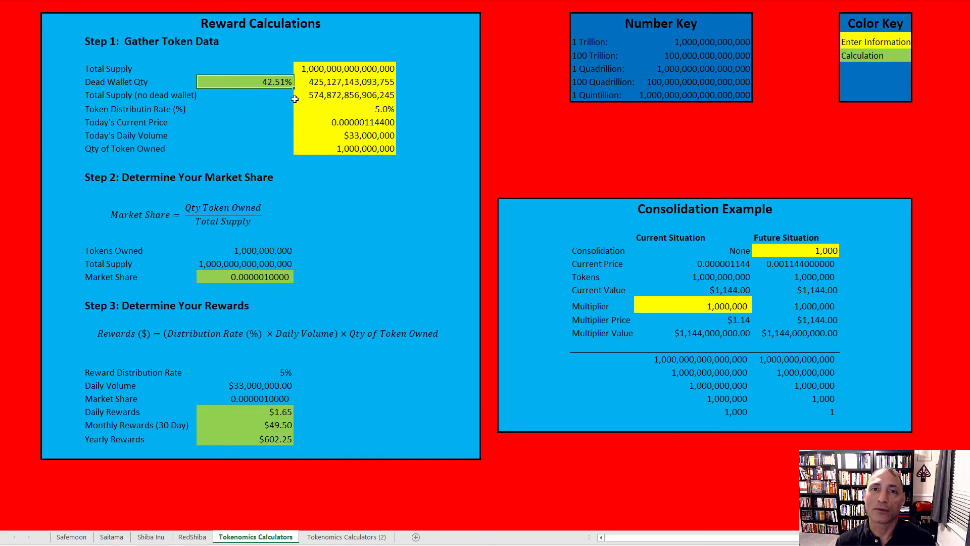
{"action": "left_click", "coordinate": [339, 108]}
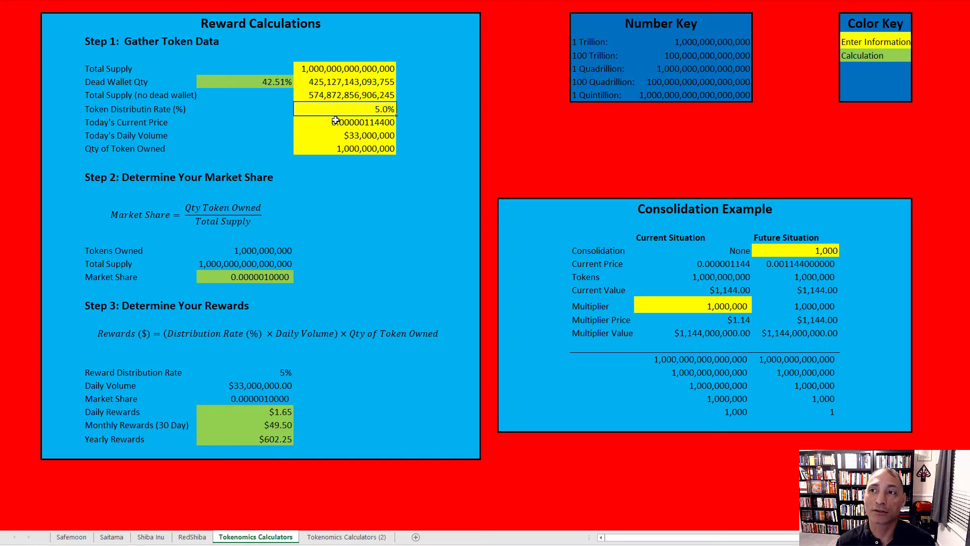
{"action": "left_click", "coordinate": [339, 125]}
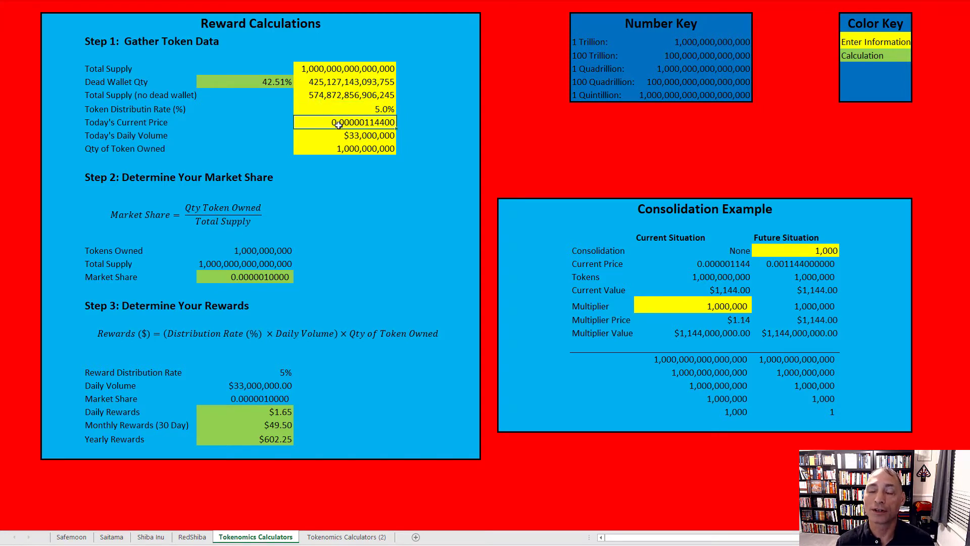
{"action": "left_click", "coordinate": [340, 137]}
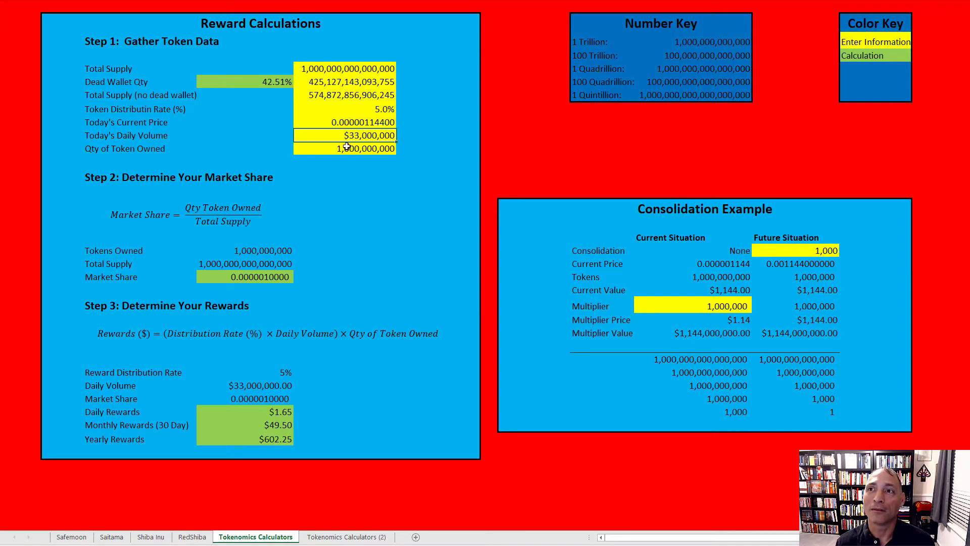
{"action": "left_click", "coordinate": [348, 149]}
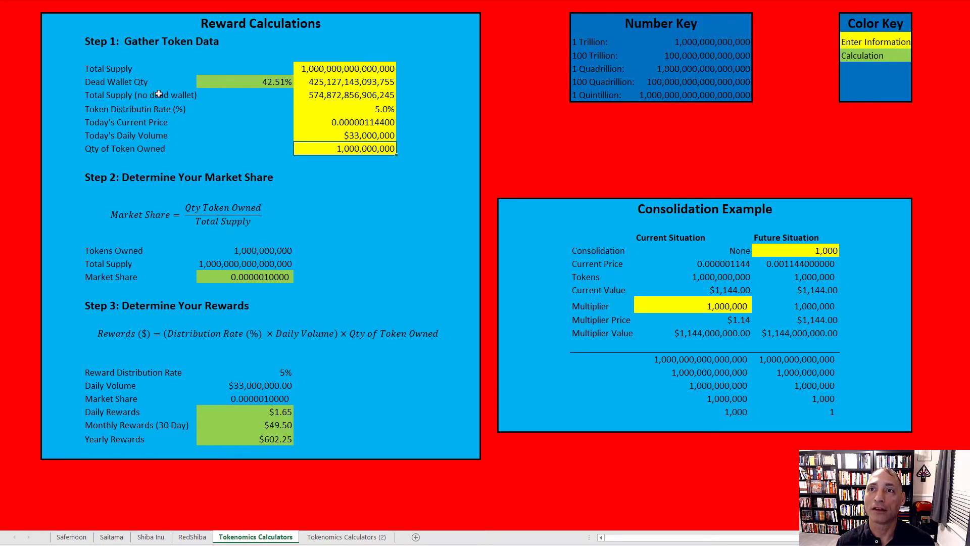
{"action": "left_click", "coordinate": [319, 95]}
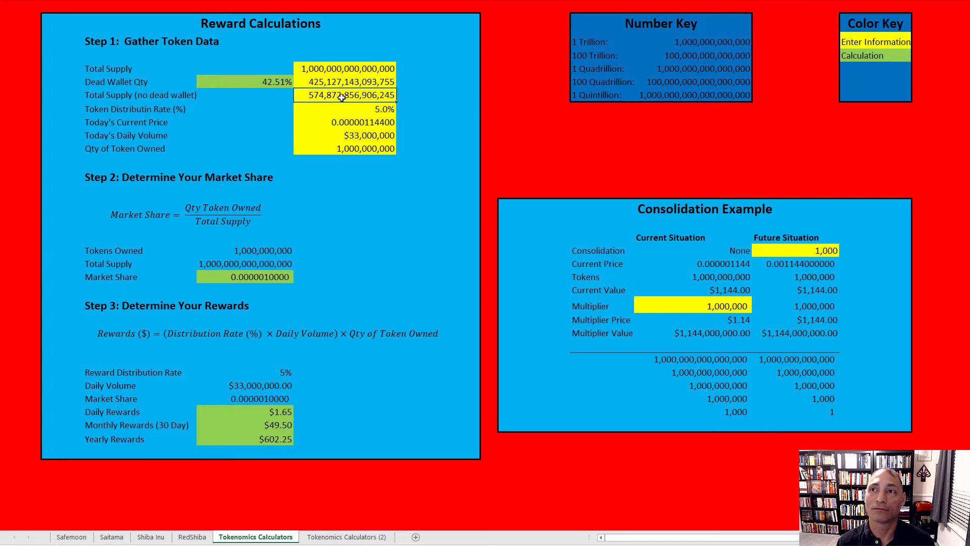
{"action": "left_click", "coordinate": [337, 67]}
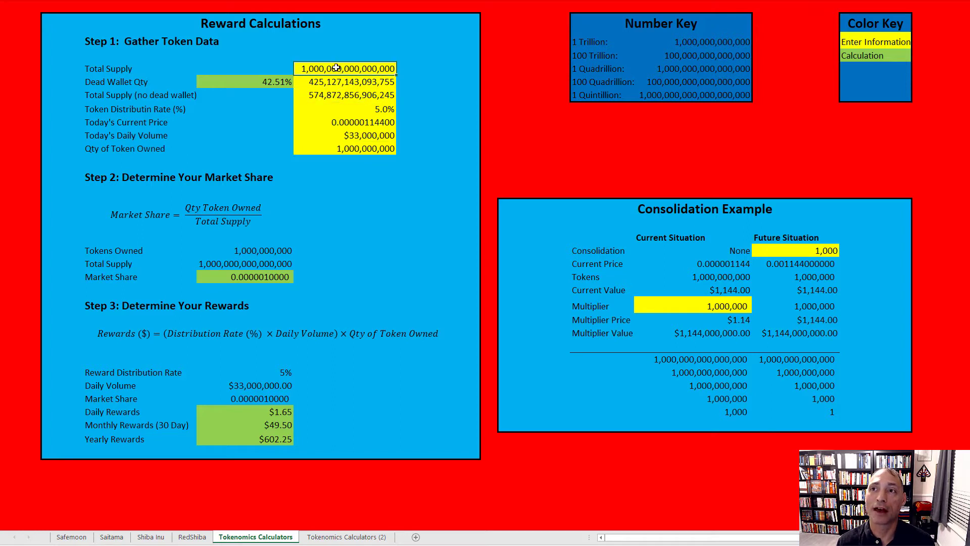
{"action": "left_click", "coordinate": [334, 94]}
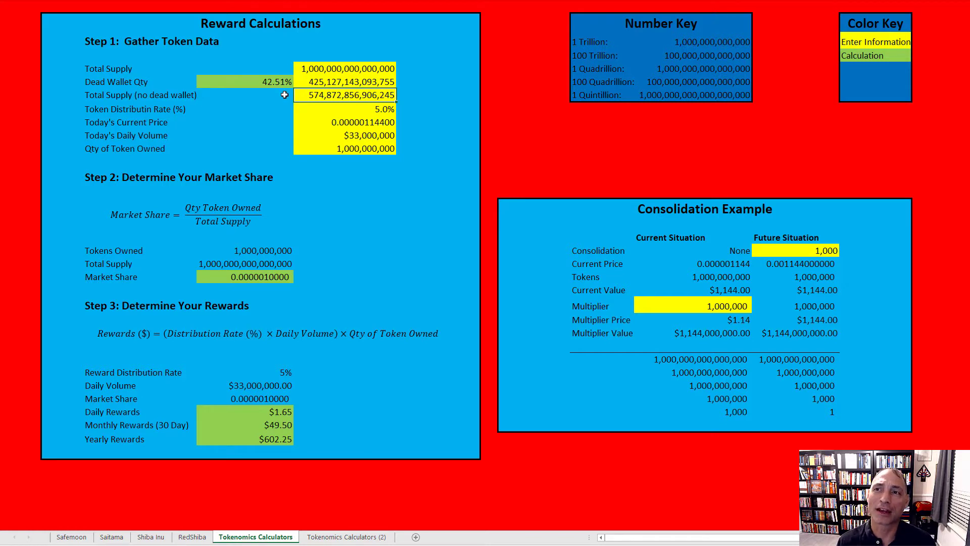
Examine the tokens owned, total supply and resulting market share in Step 2.
{"action": "left_click", "coordinate": [270, 251]}
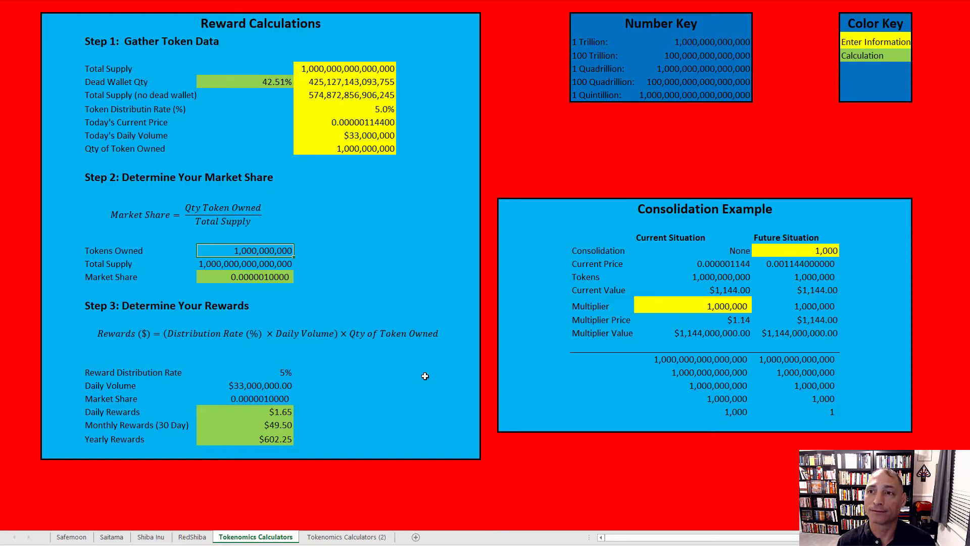
{"action": "left_click", "coordinate": [286, 266]}
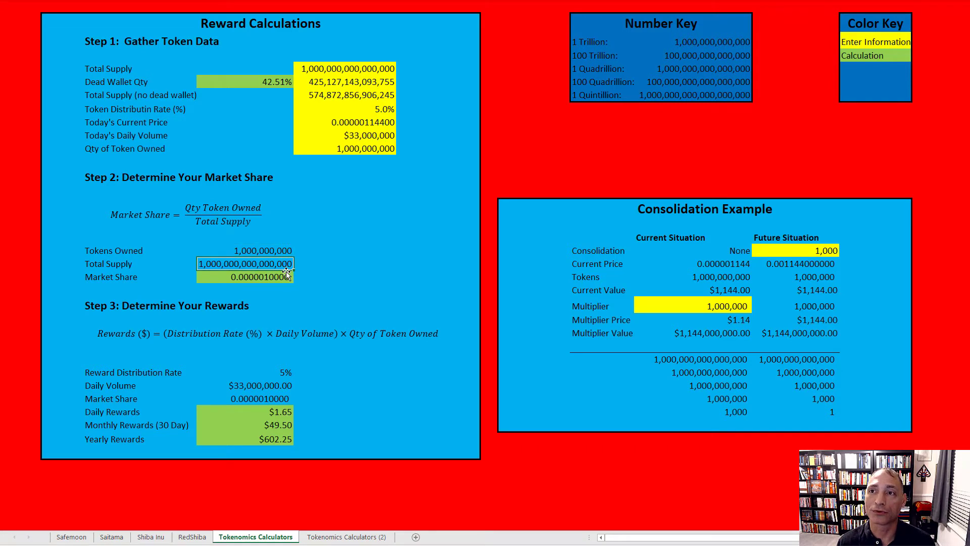
{"action": "left_click", "coordinate": [290, 277]}
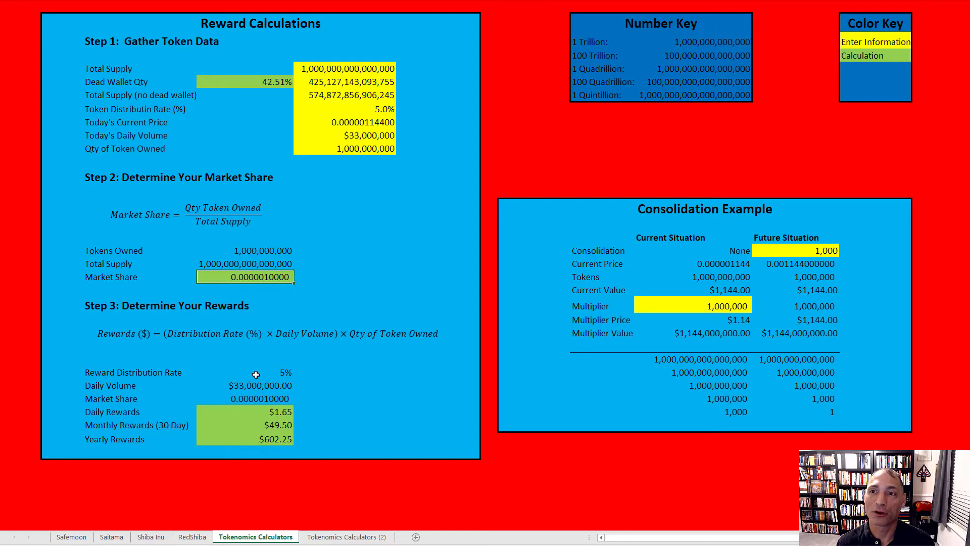
Examine the Step 3 reward inputs, the daily, monthly and yearly rewards, and the rewards formula.
{"action": "key", "text": "Down"}
{"action": "key", "text": "Down"}
{"action": "key", "text": "Down"}
{"action": "key", "text": "Down"}
{"action": "key", "text": "Down"}
{"action": "left_click", "coordinate": [268, 388]}
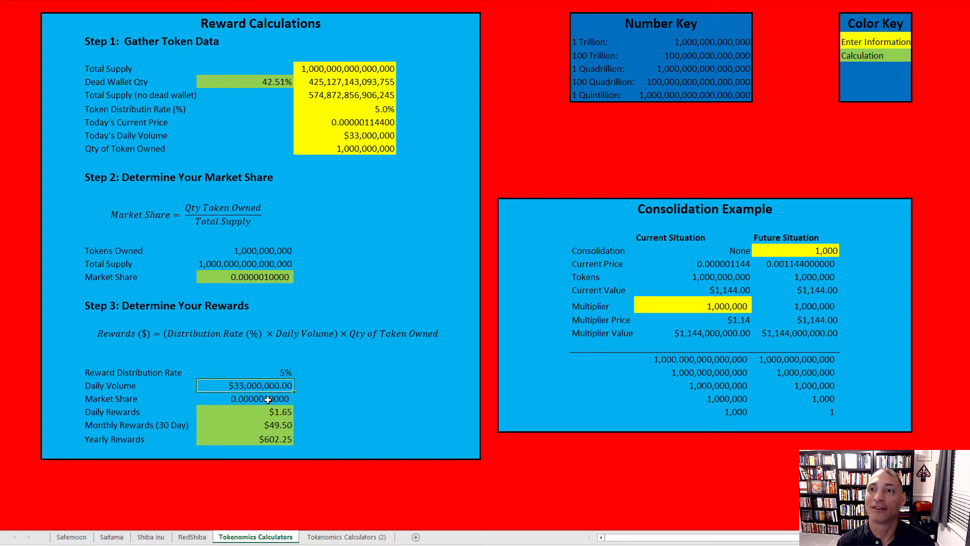
{"action": "left_click", "coordinate": [279, 399]}
{"action": "left_click", "coordinate": [287, 413]}
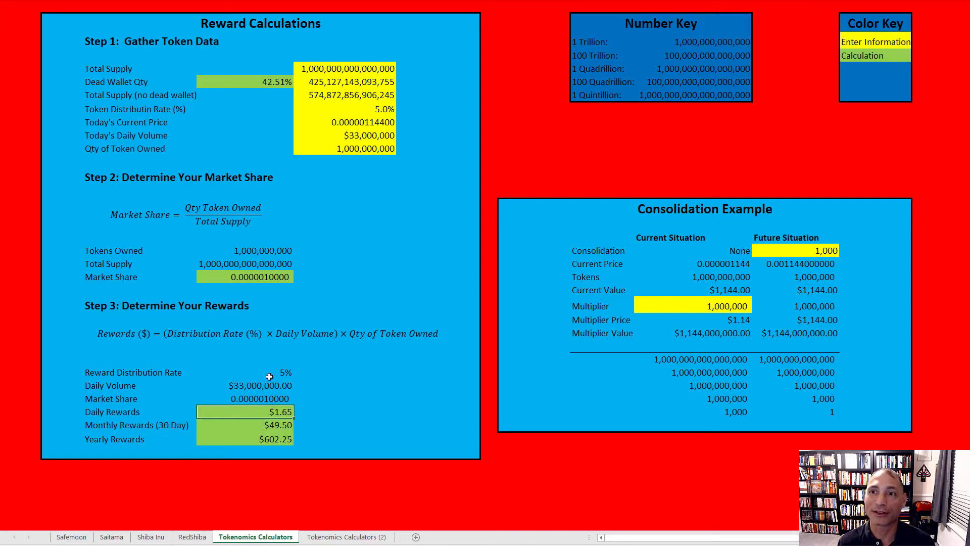
{"action": "left_click", "coordinate": [280, 427]}
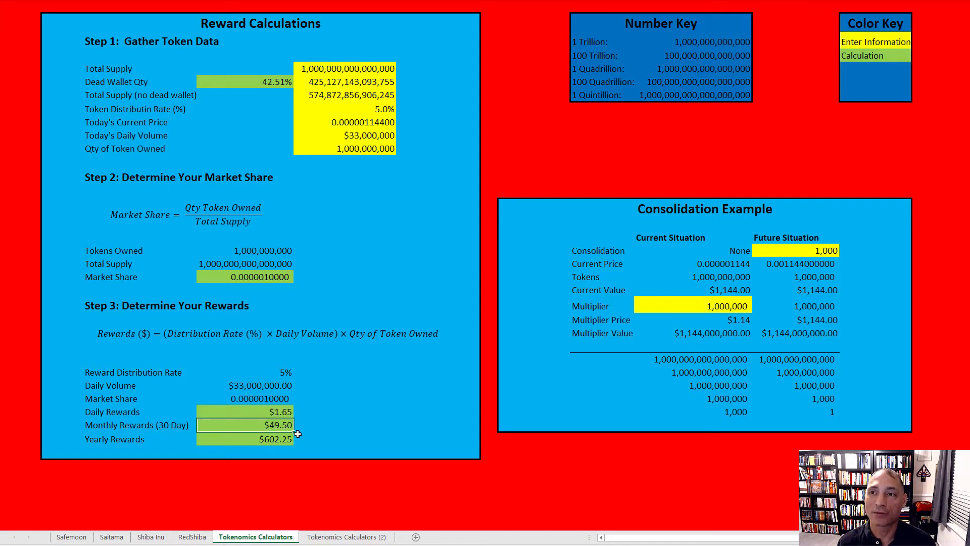
{"action": "left_click", "coordinate": [293, 438]}
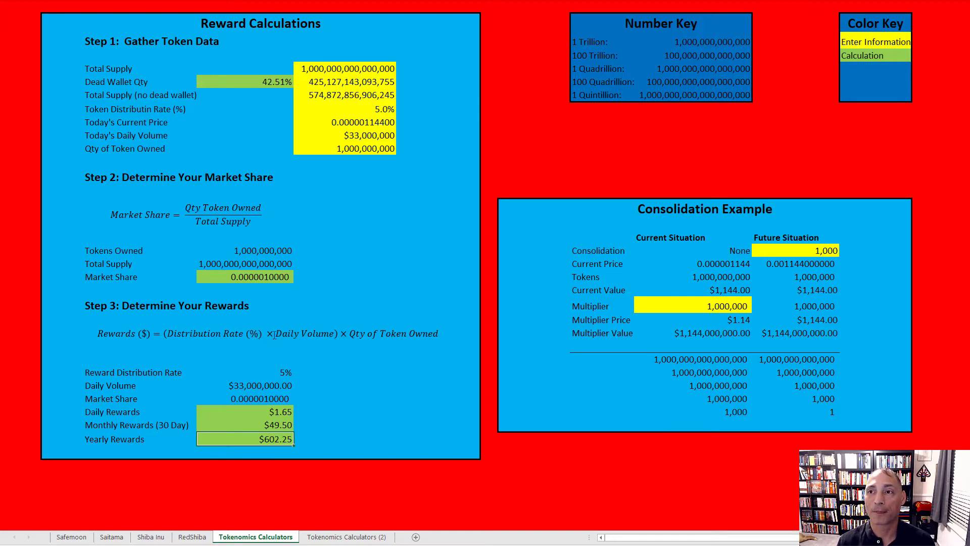
{"action": "left_click_drag", "start_coordinate": [273, 335], "coordinate": [360, 331]}
{"action": "left_click", "coordinate": [386, 332]}
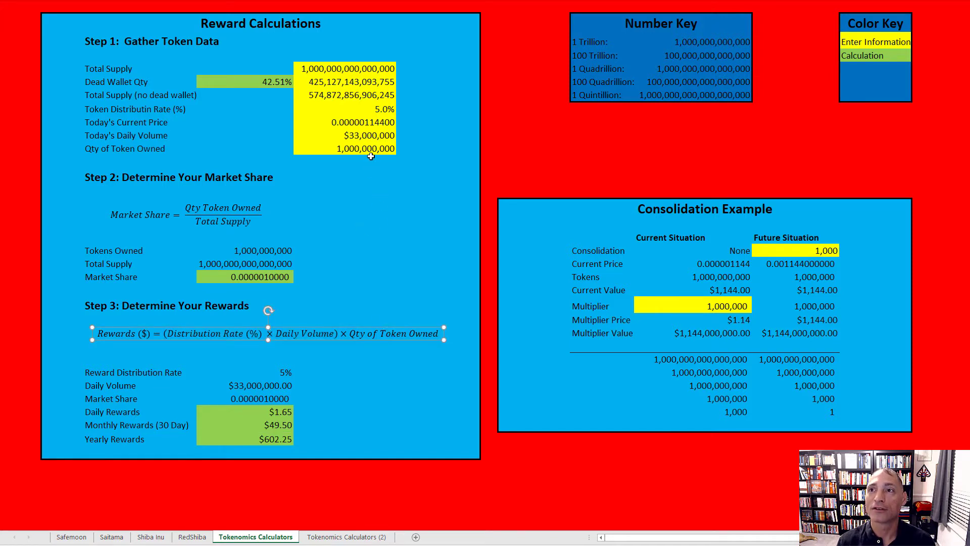
Set Today's Daily Volume in the Step 1 token data to $1,000,000,000.
{"action": "left_click", "coordinate": [368, 135]}
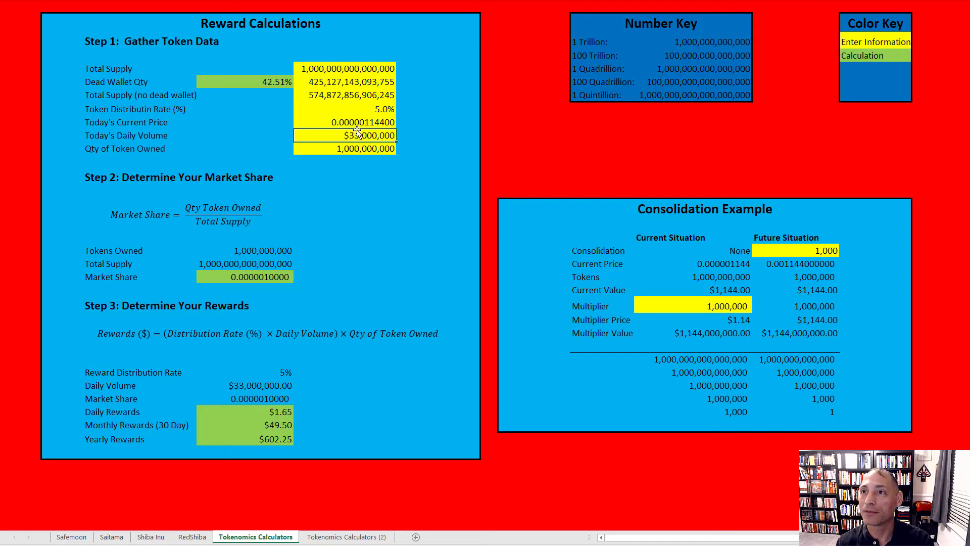
{"action": "type", "text": "1000000000"}
{"action": "key", "text": "Return"}
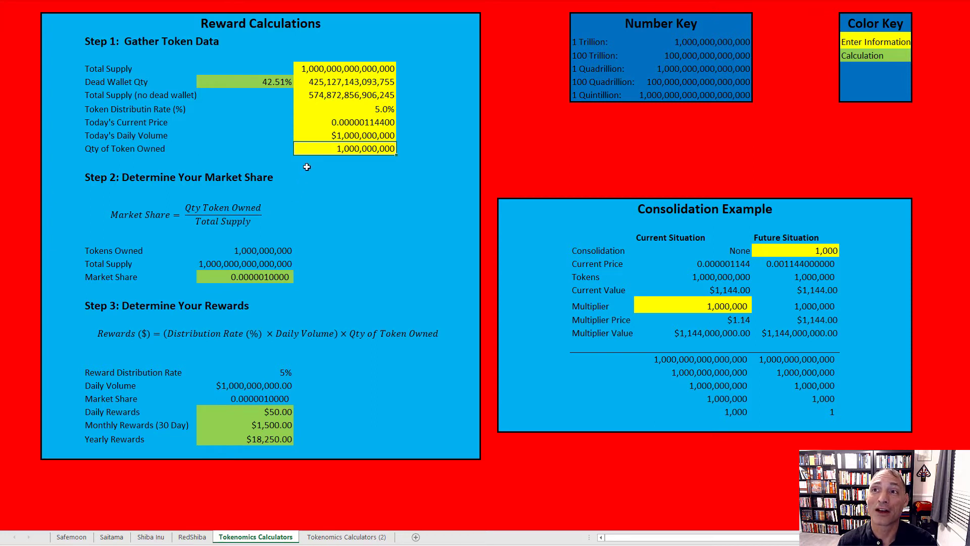
Set the quantity of tokens owned in Step 1 to 2,000,000,000.
{"action": "double_click", "coordinate": [345, 149]}
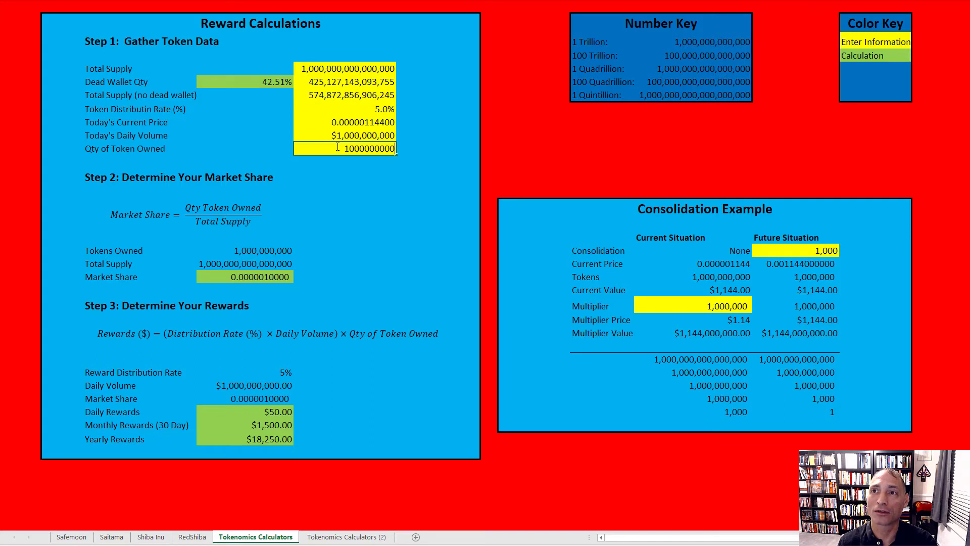
{"action": "left_click_drag", "start_coordinate": [344, 150], "coordinate": [348, 152]}
{"action": "type", "text": "2"}
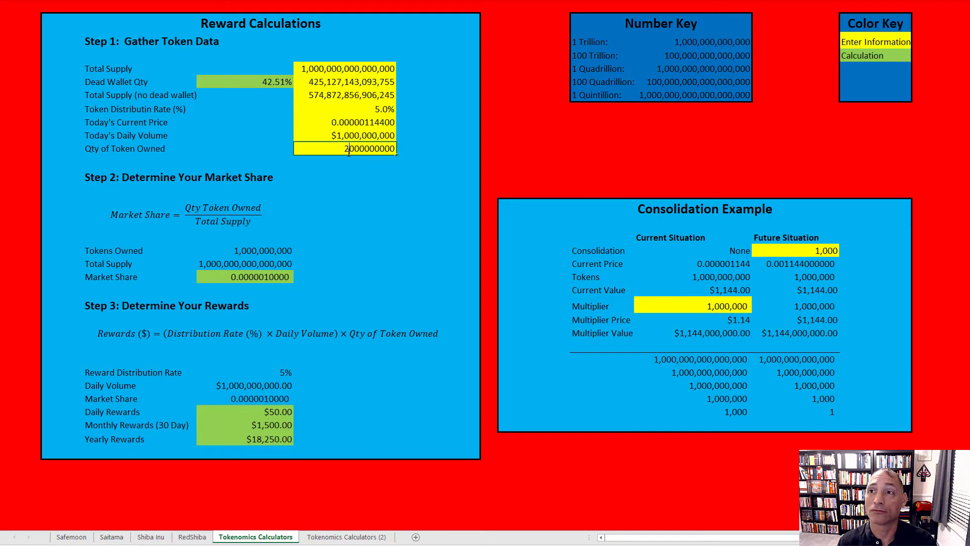
{"action": "key", "text": "Return"}
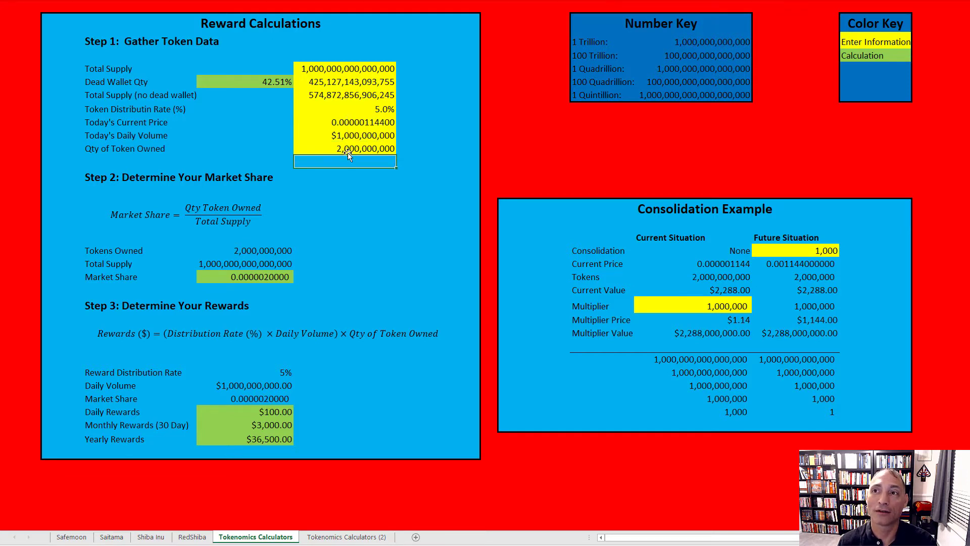
Set the quantity of tokens owned in Step 1 to 4,000,000,000.
{"action": "double_click", "coordinate": [347, 149]}
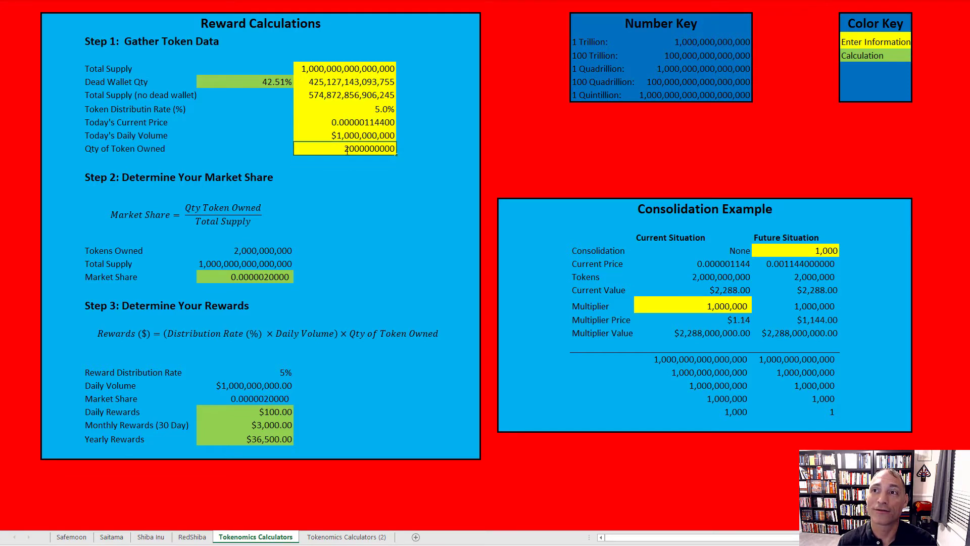
{"action": "left_click_drag", "start_coordinate": [347, 149], "coordinate": [344, 149]}
{"action": "type", "text": "4"}
{"action": "key", "text": "ctrl+Return"}
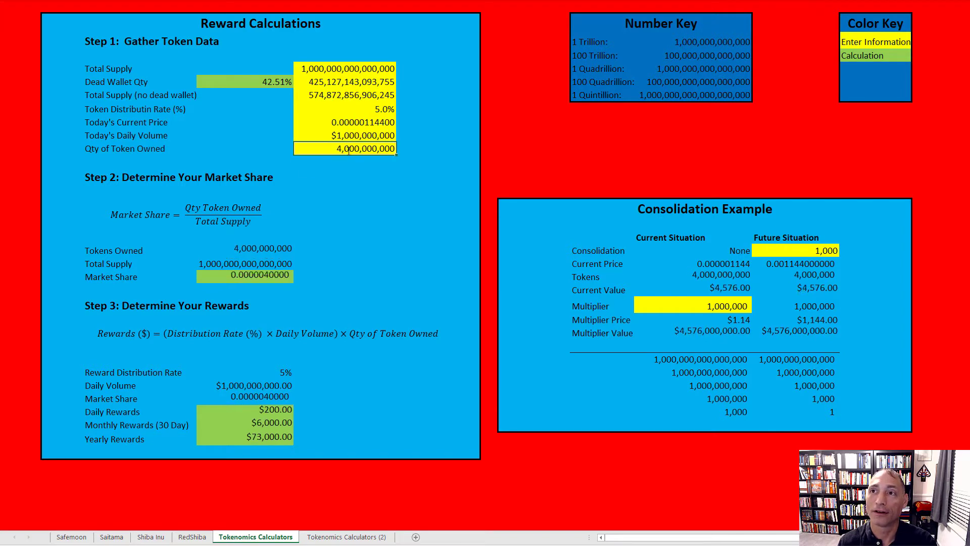
{"action": "key", "text": "Return"}
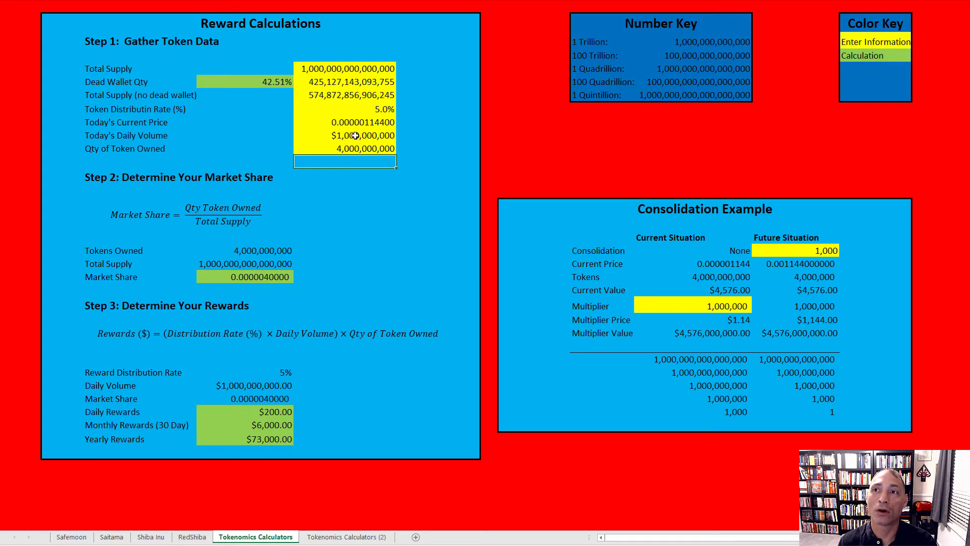
Set Today's Daily Volume in the Step 1 token data to $2,000,000,000.
{"action": "key", "text": "Up"}
{"action": "key", "text": "Up"}
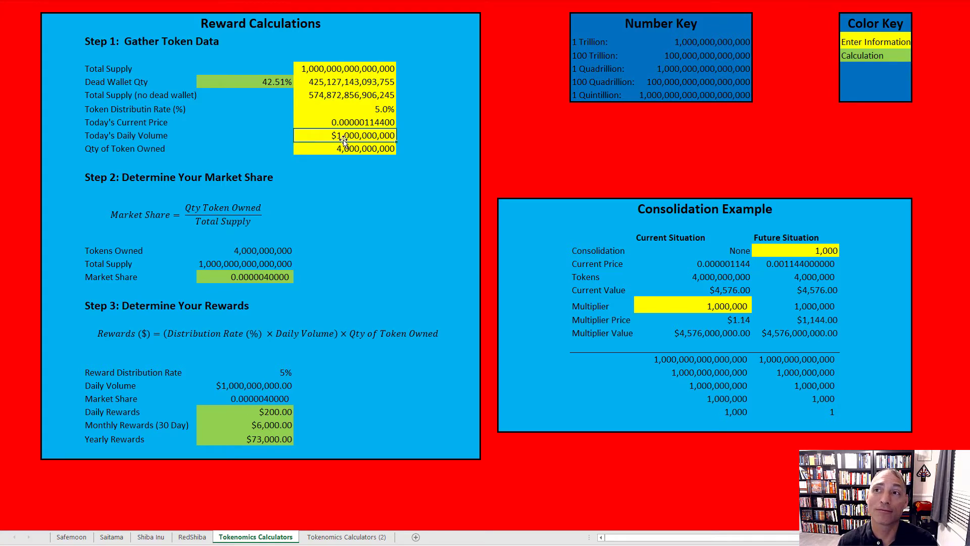
{"action": "double_click", "coordinate": [339, 135]}
{"action": "key", "text": "shift+Right"}
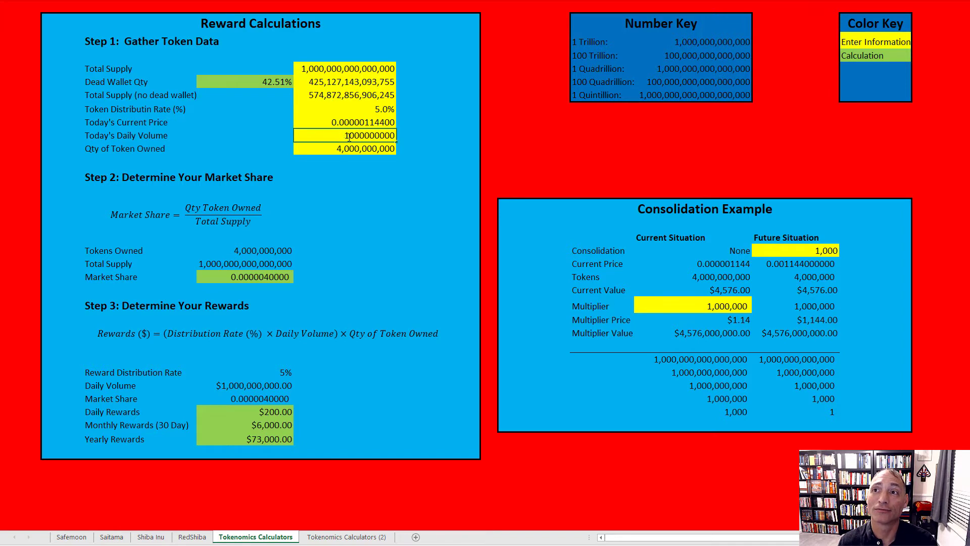
{"action": "type", "text": "2"}
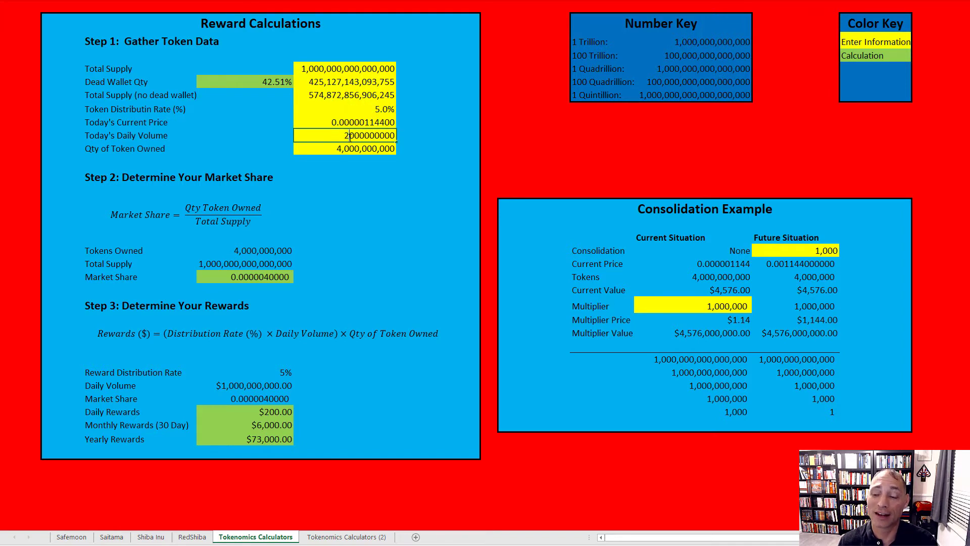
{"action": "key", "text": "Return"}
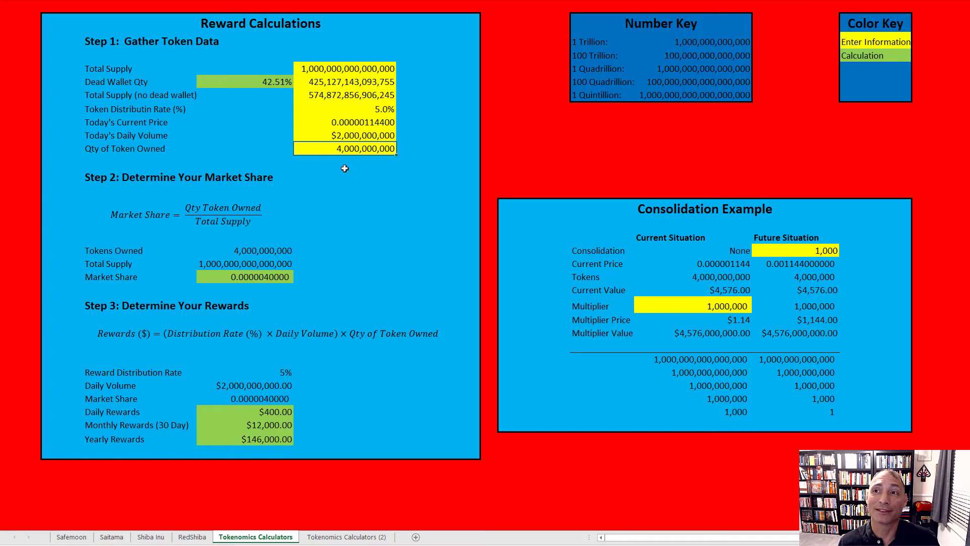
Set Today's Daily Volume in Step 1 back to $1,000,000,000.
{"action": "double_click", "coordinate": [344, 136]}
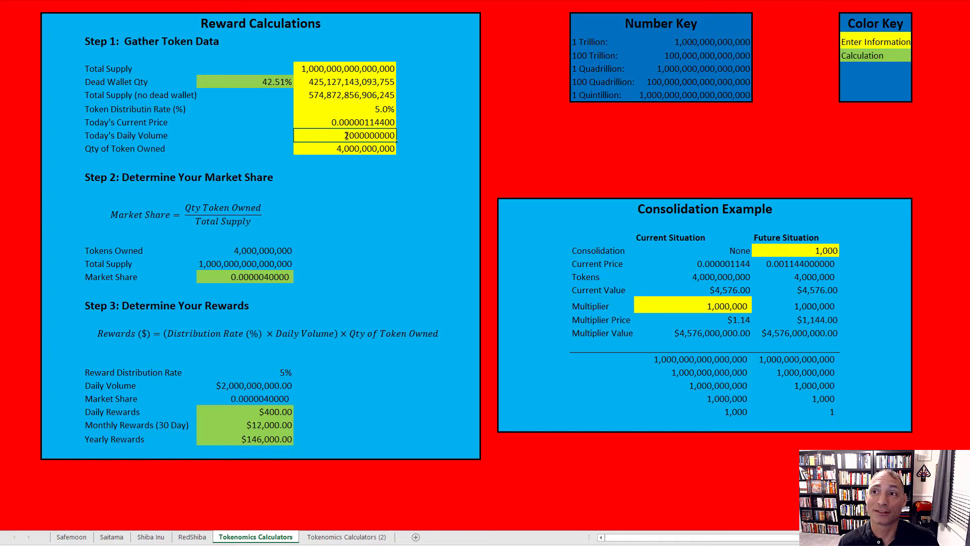
{"action": "left_click_drag", "start_coordinate": [350, 136], "coordinate": [344, 136]}
{"action": "type", "text": "1"}
{"action": "key", "text": "Return"}
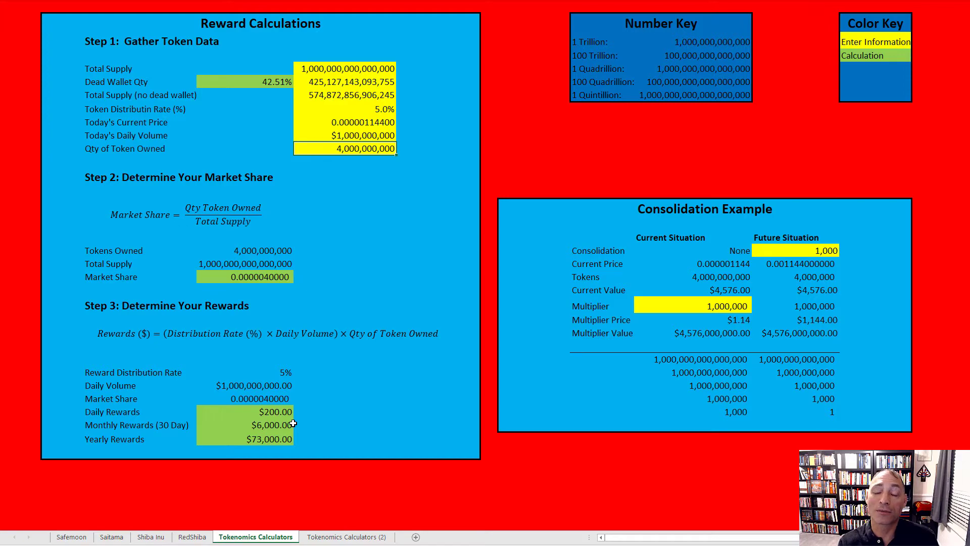
Open the Tokenomics Calculators (2) sheet and examine its Step 1 token data, from total supply to quantity of tokens owned.
{"action": "left_click", "coordinate": [347, 536]}
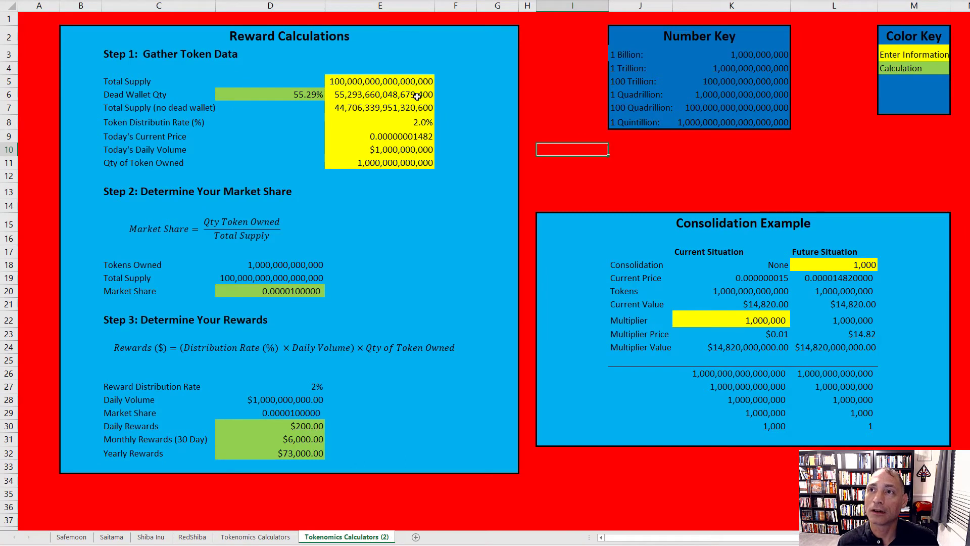
{"action": "left_click", "coordinate": [403, 85]}
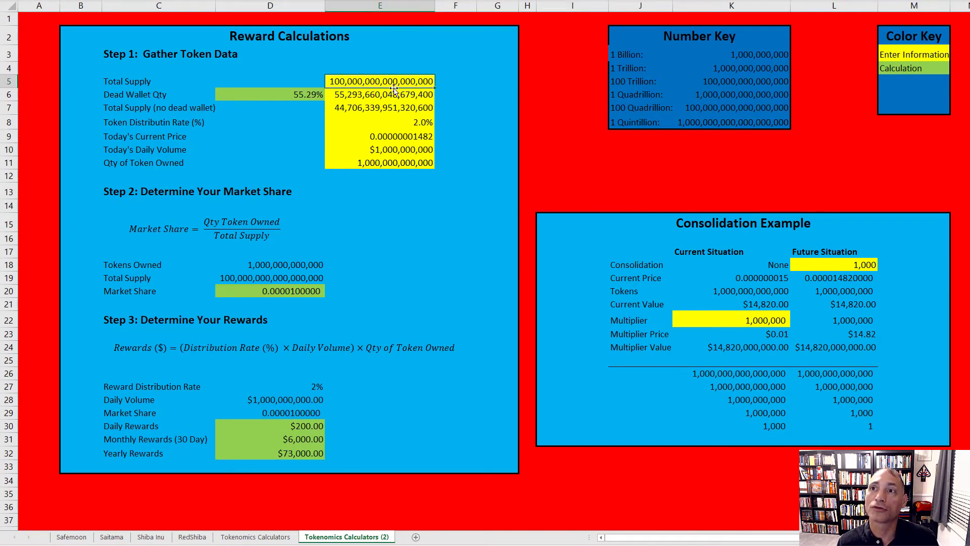
{"action": "left_click", "coordinate": [307, 93]}
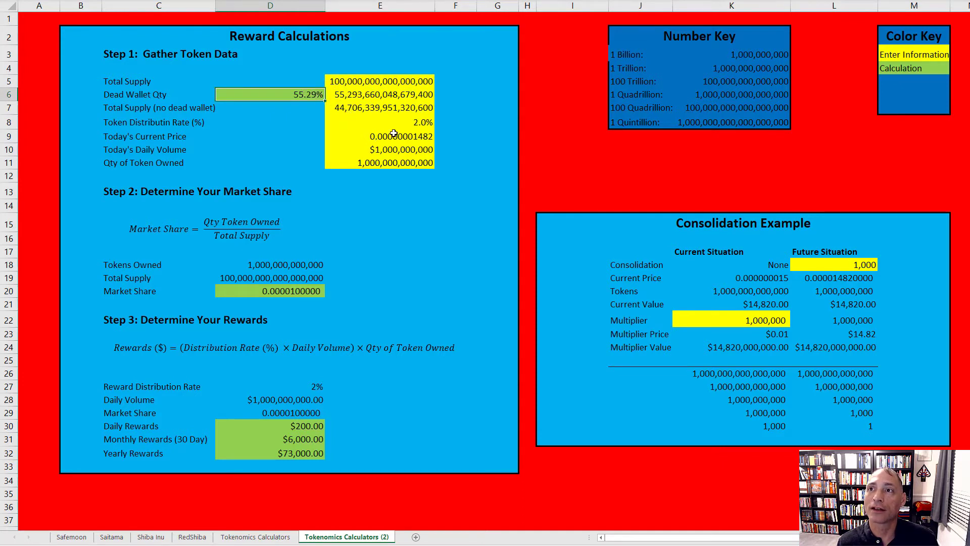
{"action": "left_click", "coordinate": [411, 125]}
{"action": "left_click", "coordinate": [408, 137]}
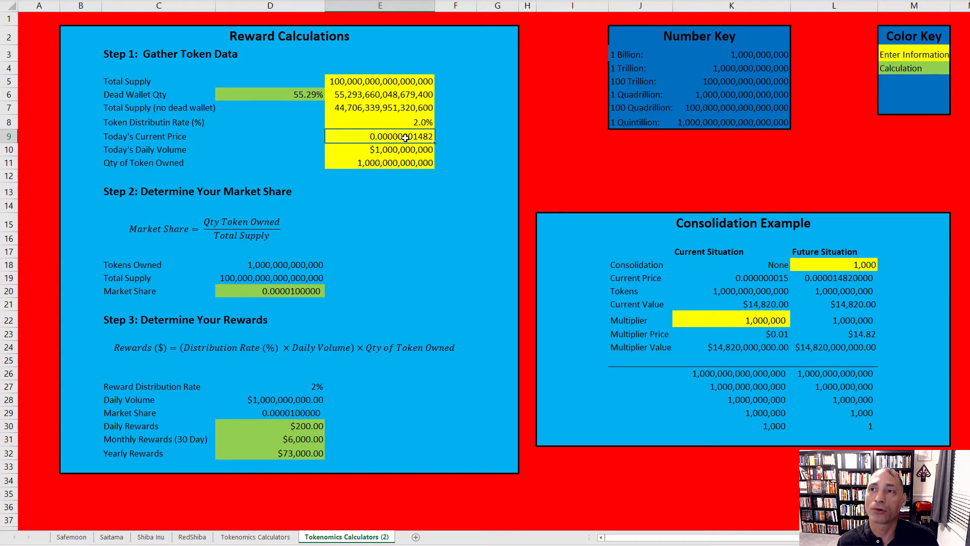
{"action": "left_click", "coordinate": [405, 153]}
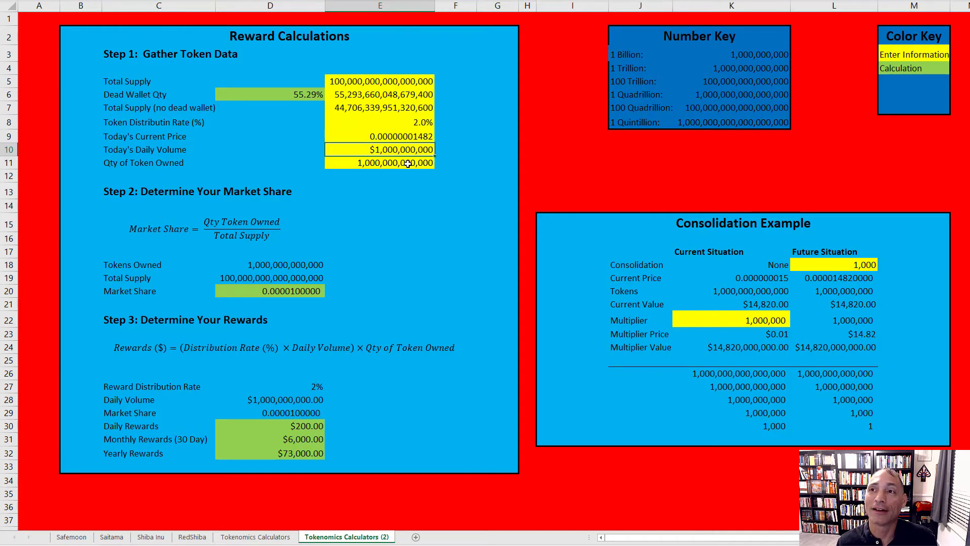
{"action": "left_click", "coordinate": [407, 163]}
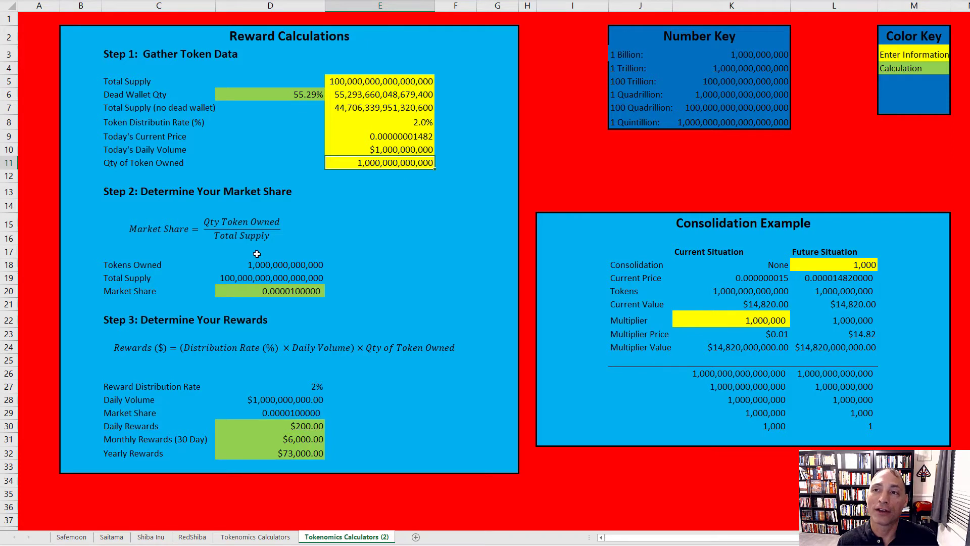
Examine the market share and the daily and yearly rewards against the daily volume and quantity of tokens owned.
{"action": "left_click", "coordinate": [260, 292]}
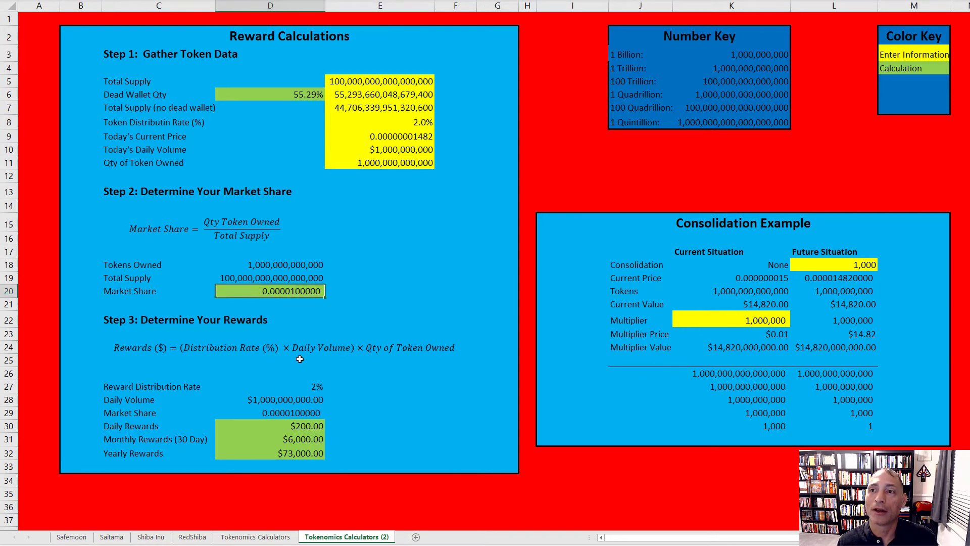
{"action": "left_click", "coordinate": [419, 153]}
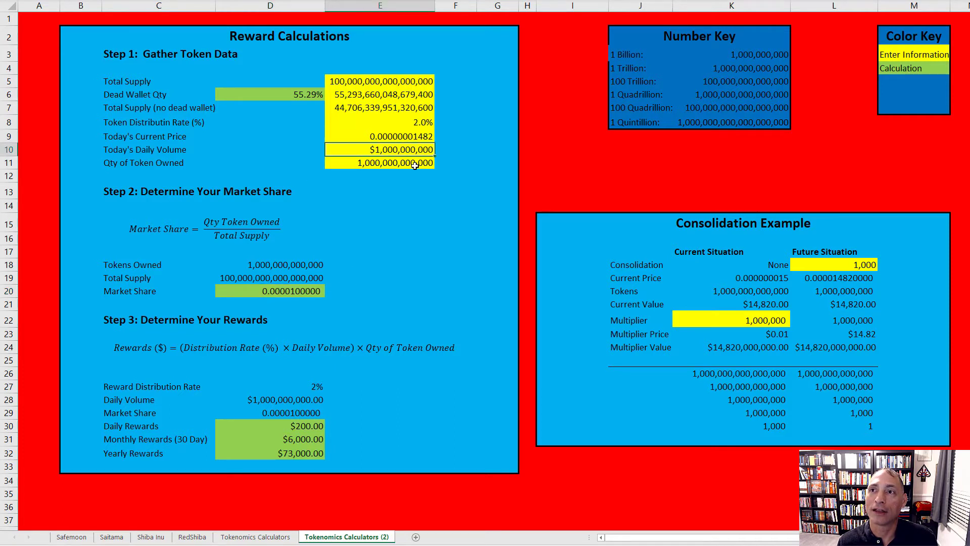
{"action": "left_click", "coordinate": [415, 166]}
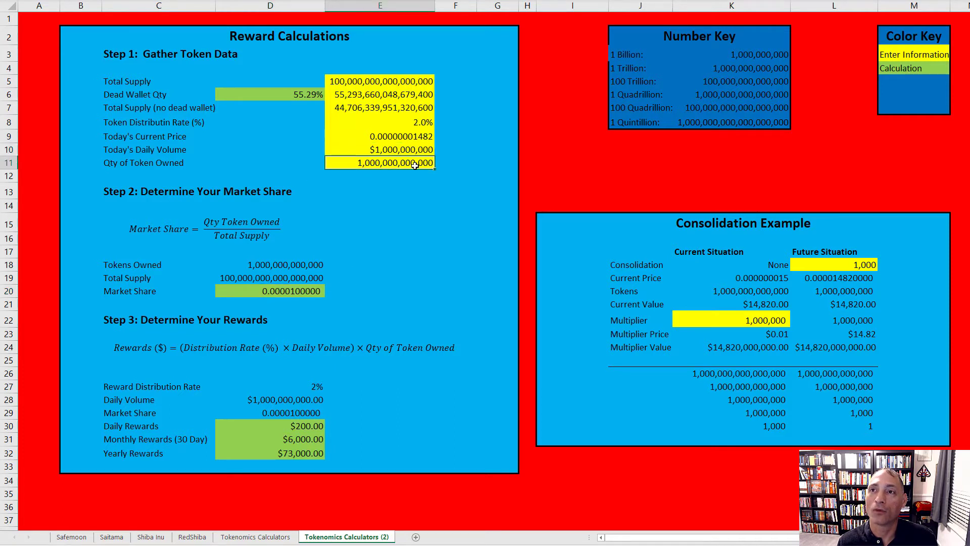
{"action": "left_click", "coordinate": [303, 424]}
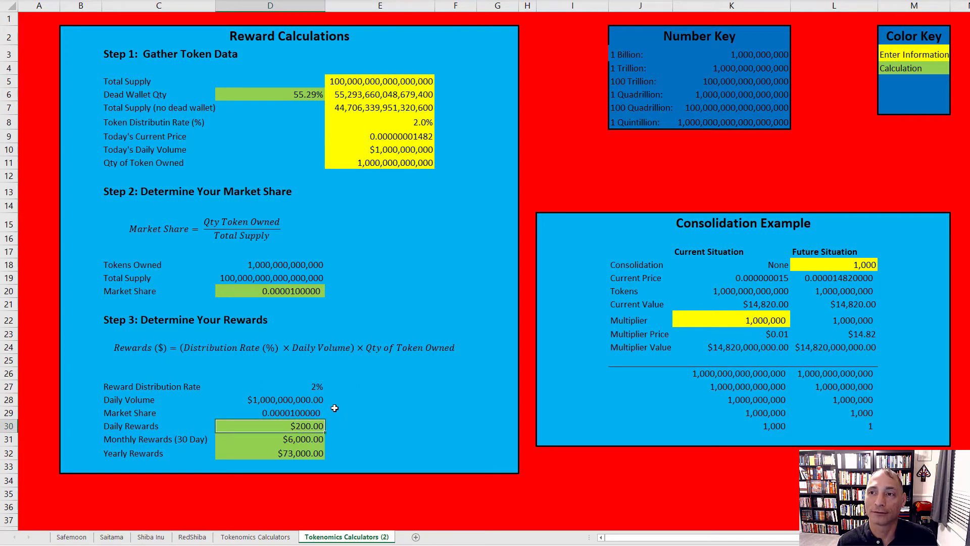
{"action": "left_click", "coordinate": [309, 452]}
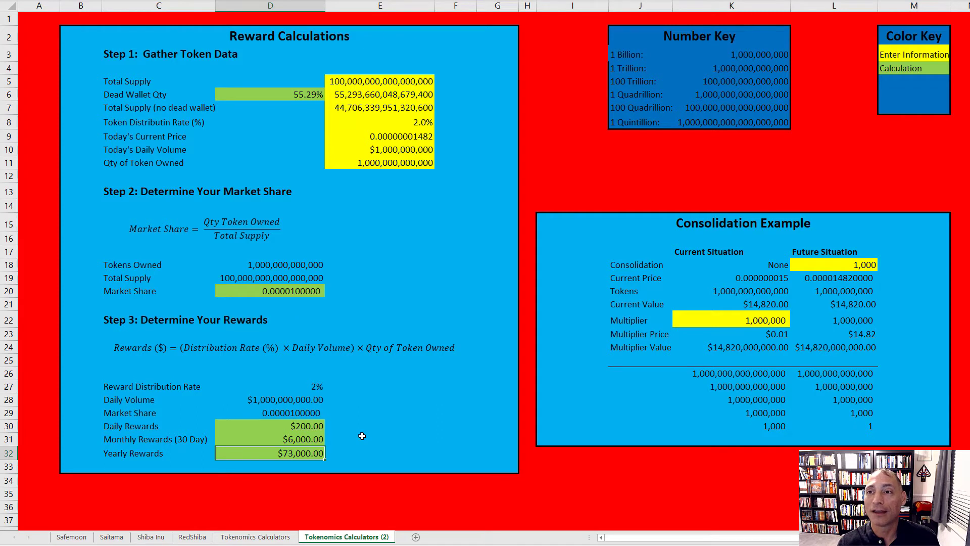
{"action": "left_click", "coordinate": [396, 153]}
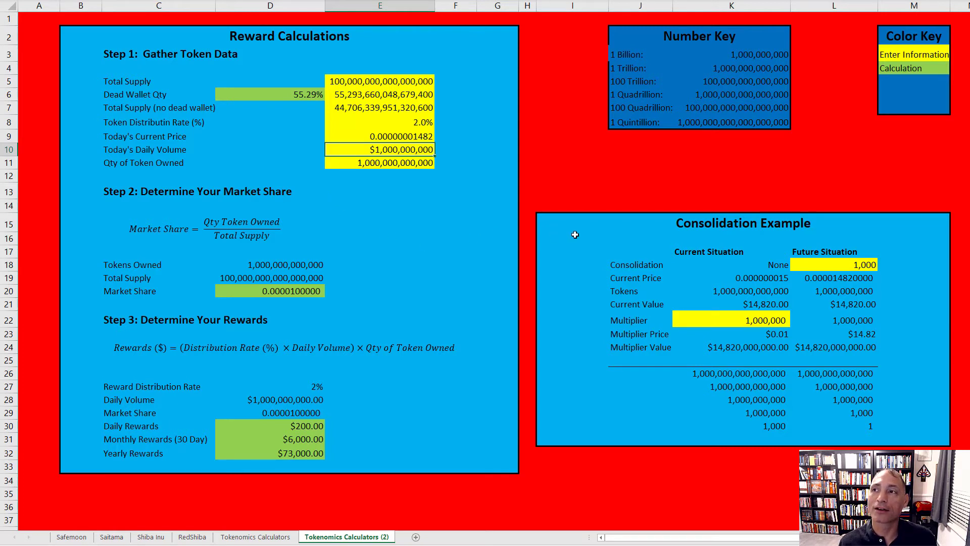
Compare the consolidation, current price, tokens and current value between the current and future situations in the Consolidation Example.
{"action": "left_click", "coordinate": [692, 223]}
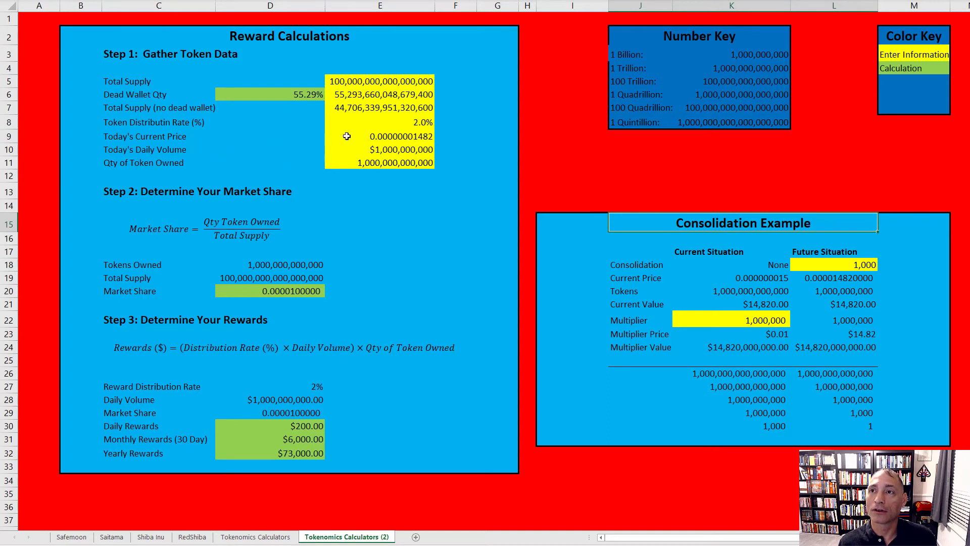
{"action": "left_click", "coordinate": [362, 134]}
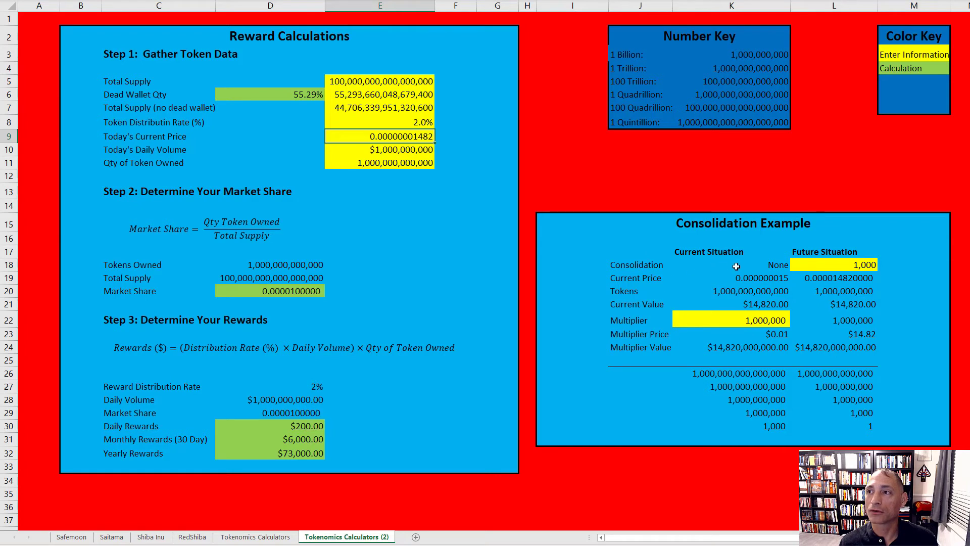
{"action": "left_click", "coordinate": [782, 269]}
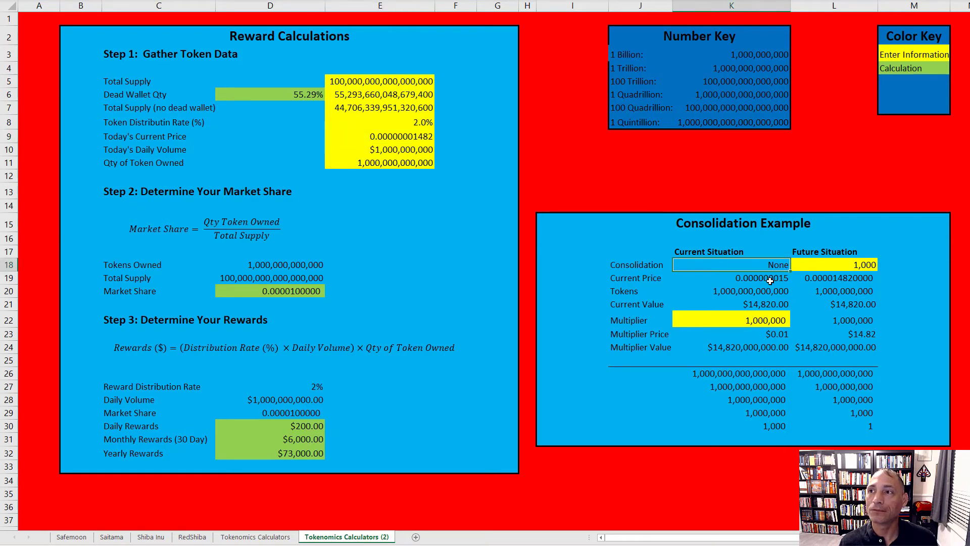
{"action": "left_click", "coordinate": [774, 281]}
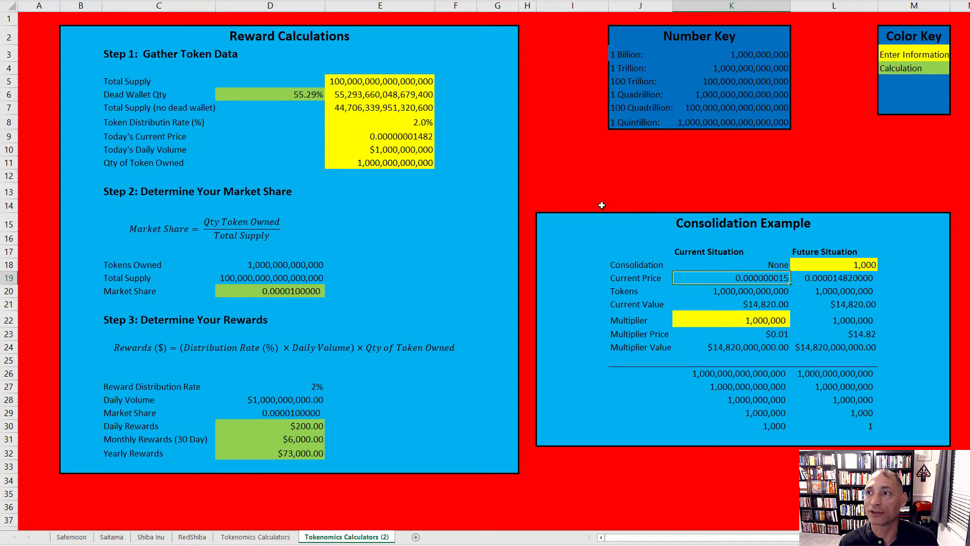
{"action": "left_click", "coordinate": [829, 267]}
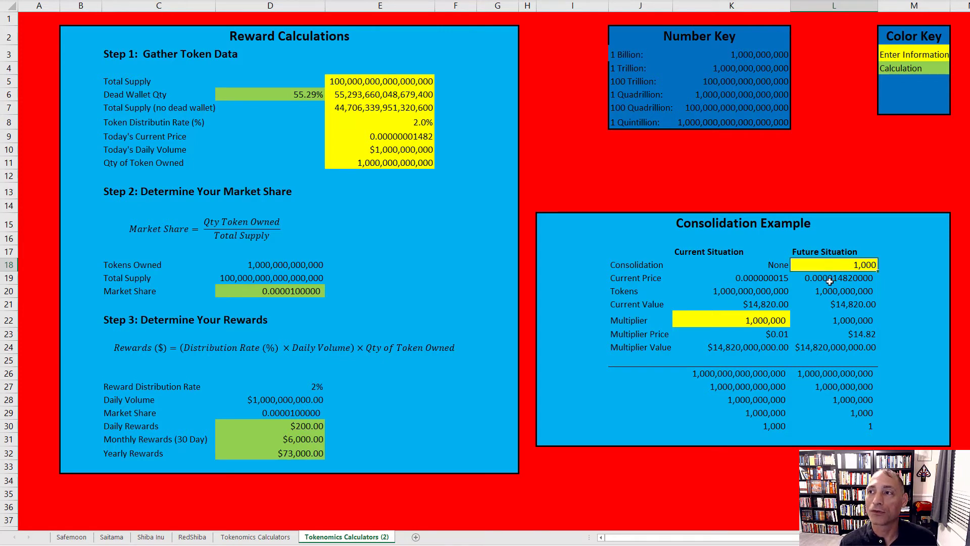
{"action": "left_click", "coordinate": [830, 281]}
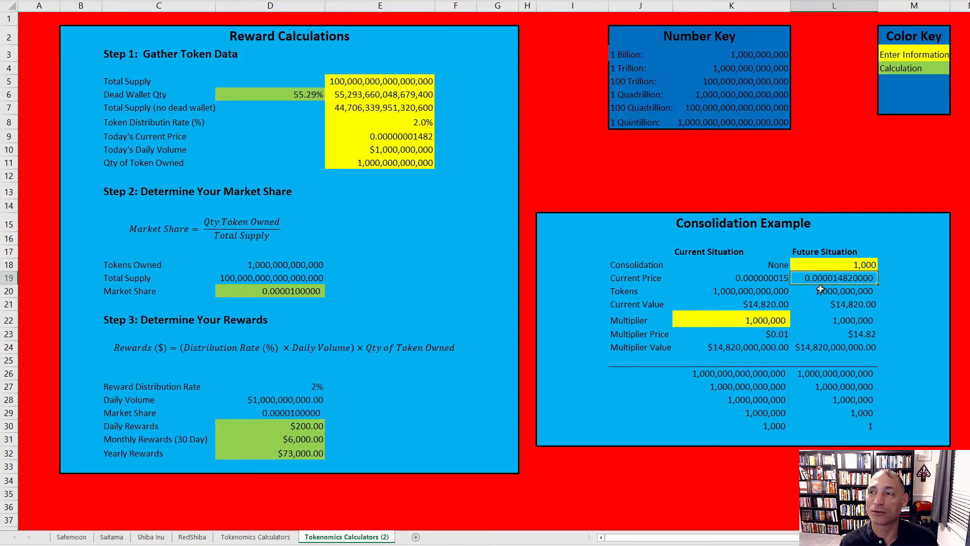
{"action": "left_click", "coordinate": [782, 291]}
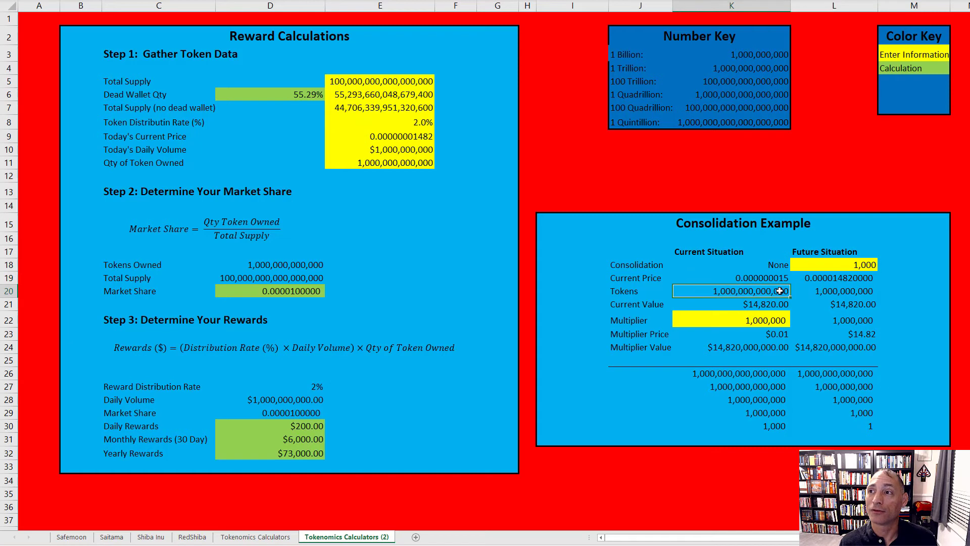
{"action": "left_click", "coordinate": [817, 293]}
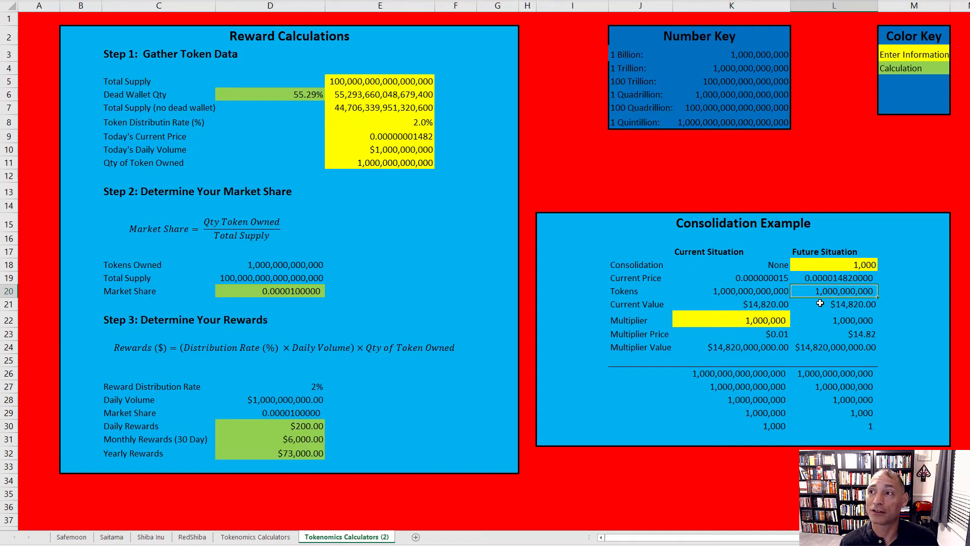
{"action": "left_click", "coordinate": [778, 308]}
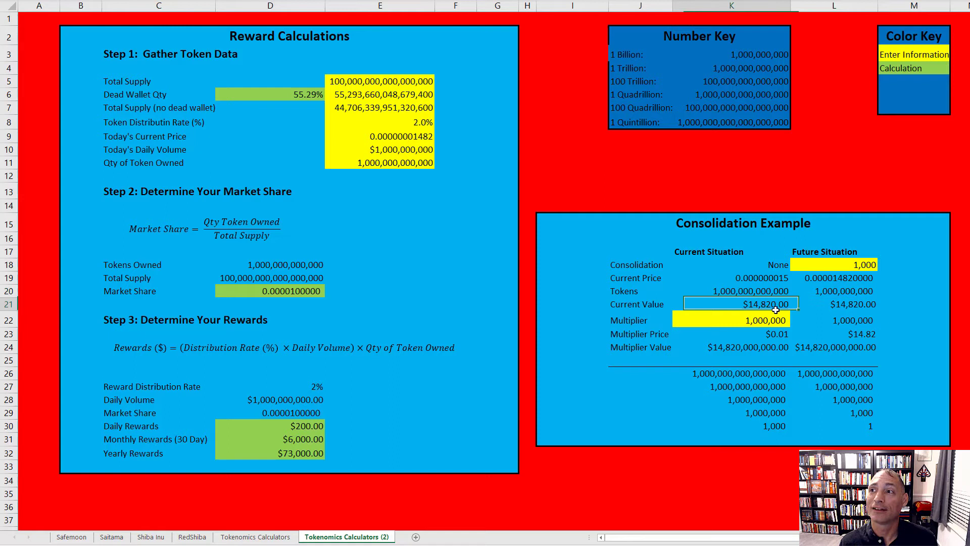
{"action": "left_click", "coordinate": [817, 306]}
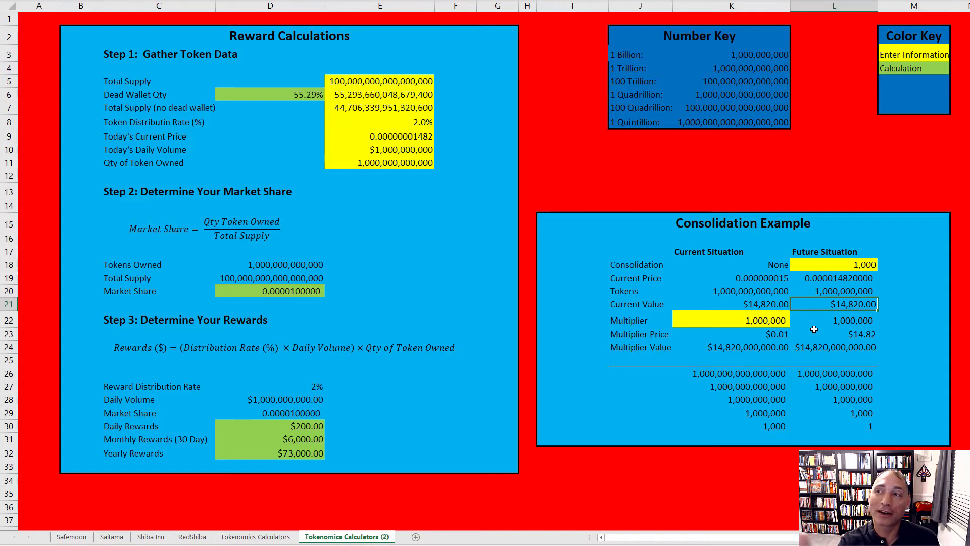
Examine the Consolidation Example's multiplier and compare the multiplier price and multiplier value for the current and future situations.
{"action": "left_click", "coordinate": [758, 322]}
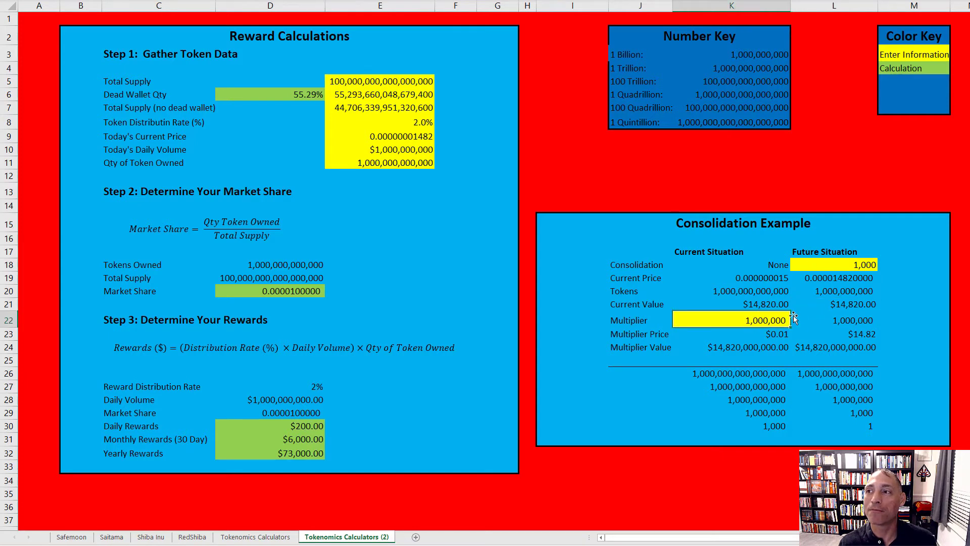
{"action": "left_click", "coordinate": [786, 340]}
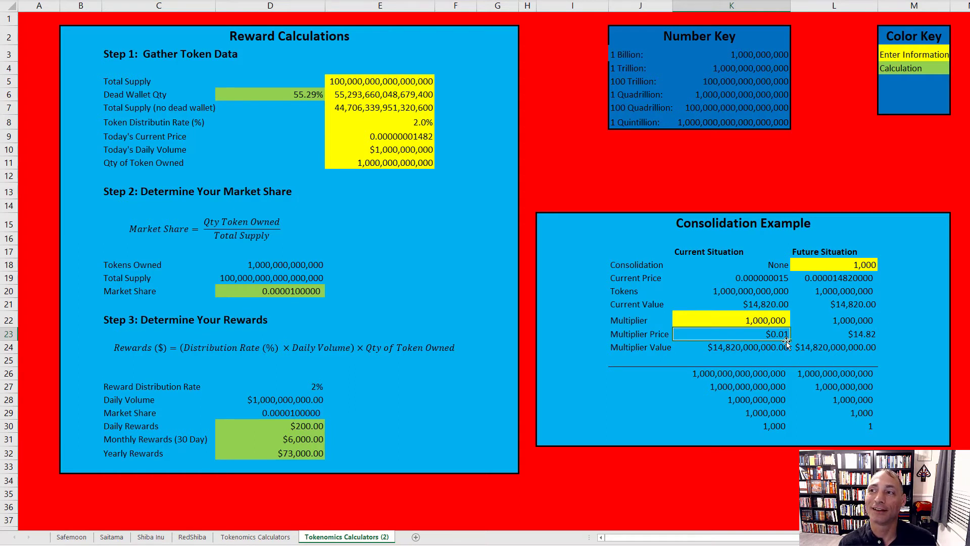
{"action": "left_click", "coordinate": [851, 334]}
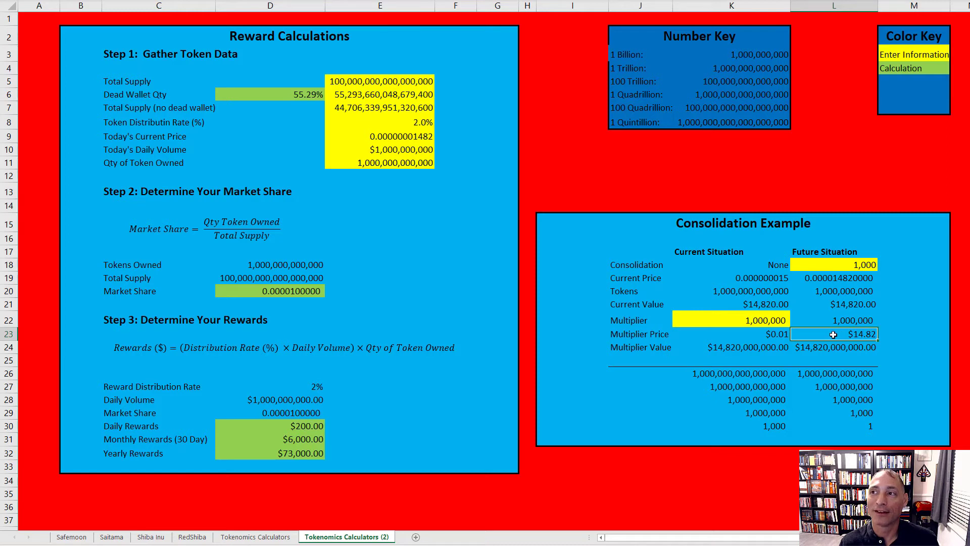
{"action": "left_click", "coordinate": [774, 339]}
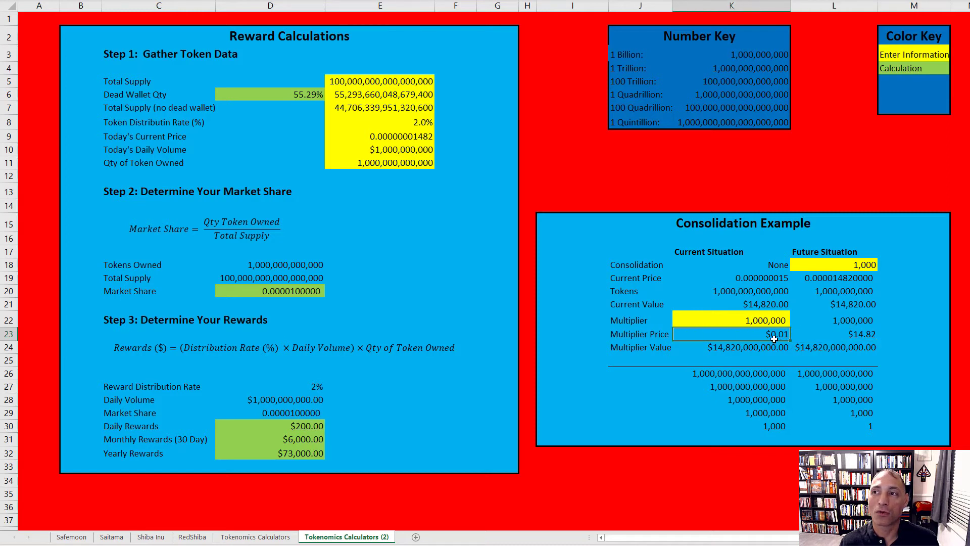
{"action": "left_click", "coordinate": [820, 334]}
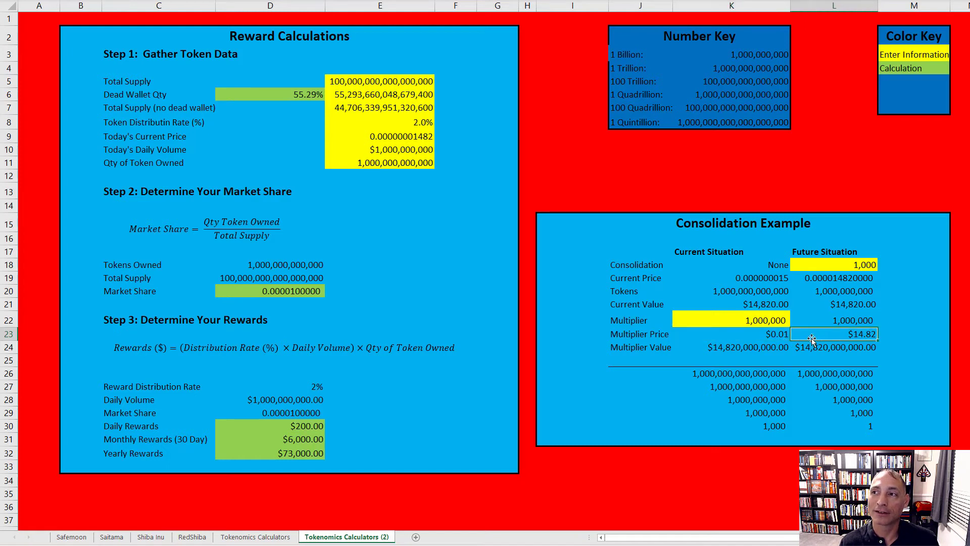
{"action": "left_click_drag", "start_coordinate": [750, 351], "coordinate": [824, 347]}
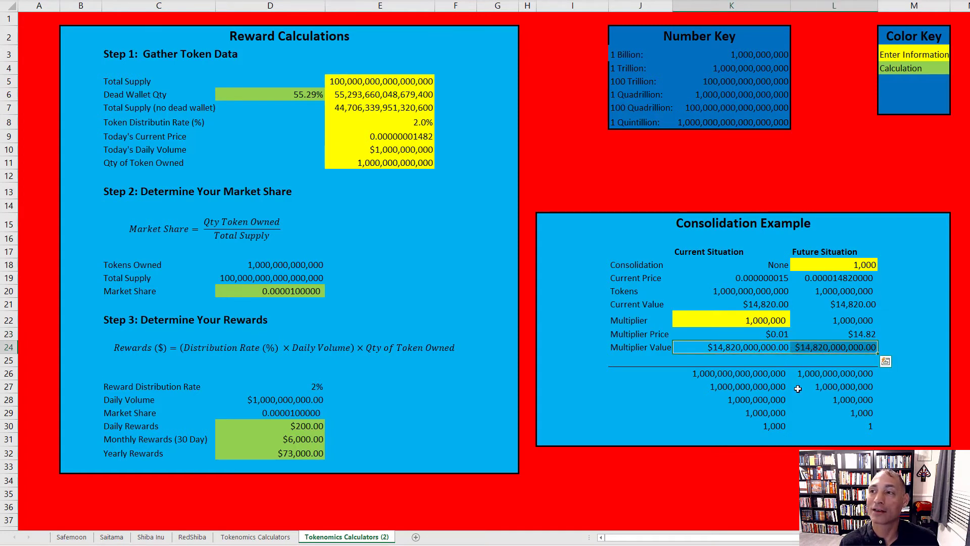
{"action": "left_click", "coordinate": [784, 336]}
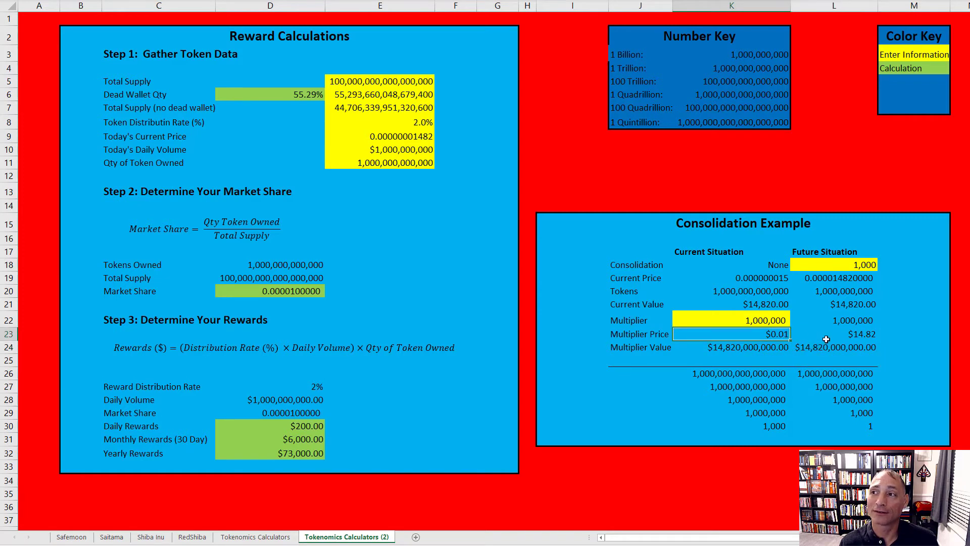
Set the future situation's consolidation factor to 10,000 in the Consolidation Example.
{"action": "left_click", "coordinate": [837, 337]}
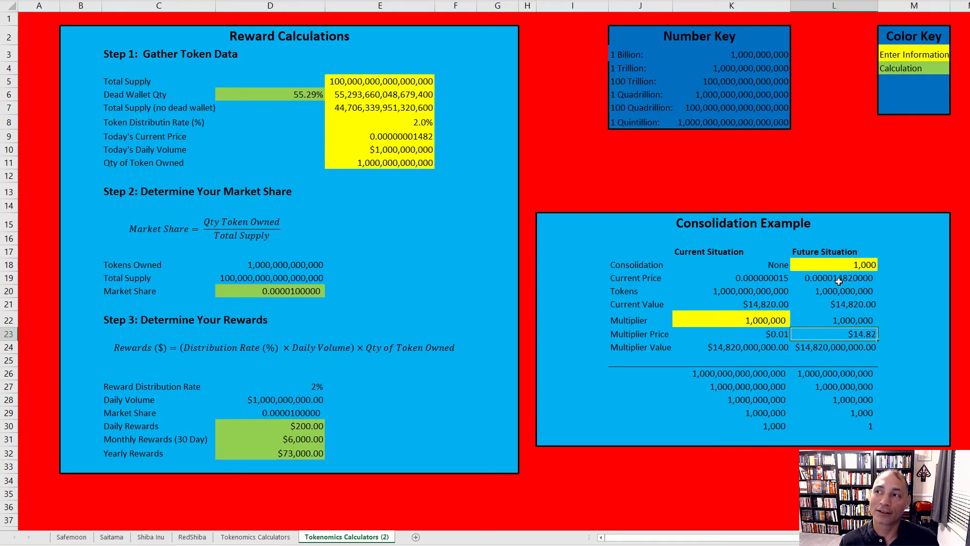
{"action": "left_click", "coordinate": [841, 268]}
{"action": "type", "text": "10,00"}
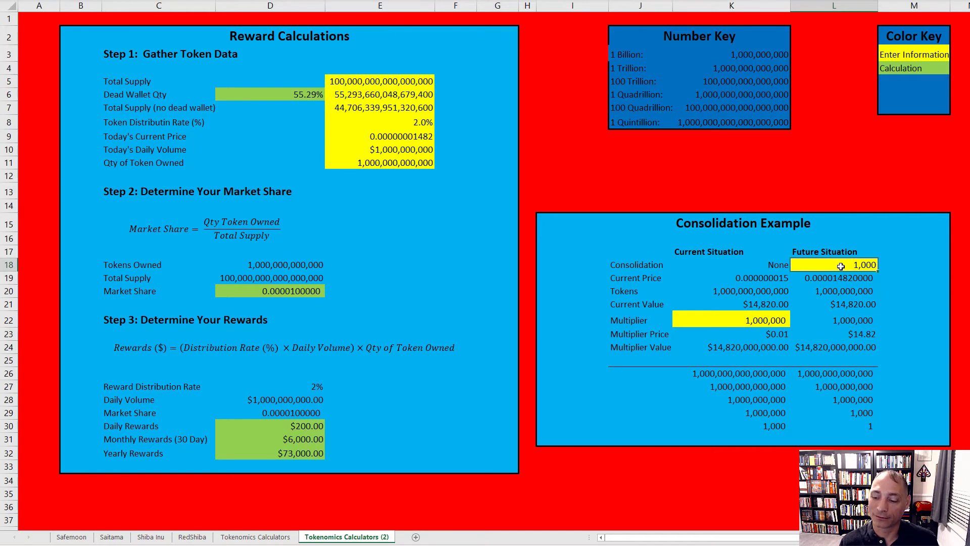
{"action": "type", "text": "0"}
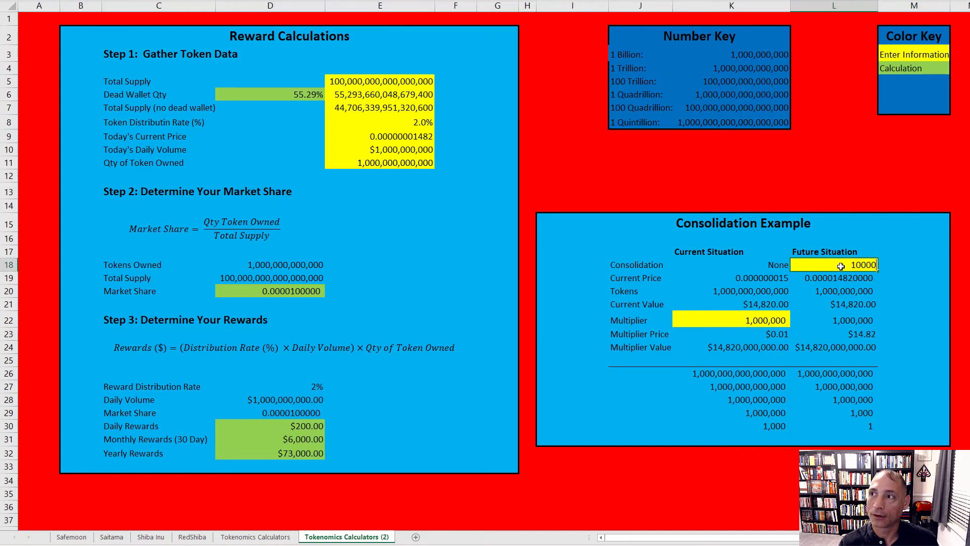
{"action": "left_click", "coordinate": [865, 295]}
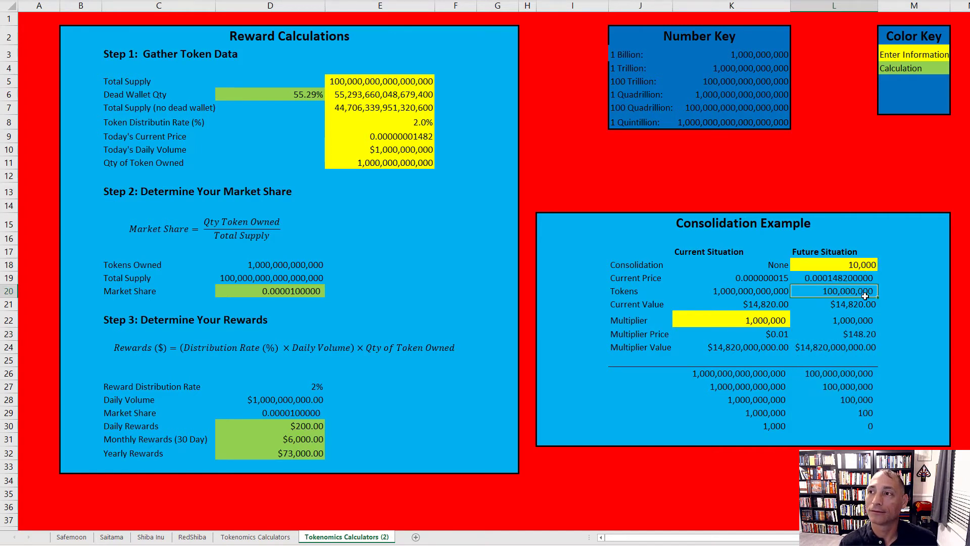
Examine the future multiplier, multiplier price and smallest token holding in the Consolidation Example, comparing the multiplier price with the current situation.
{"action": "left_click", "coordinate": [874, 336]}
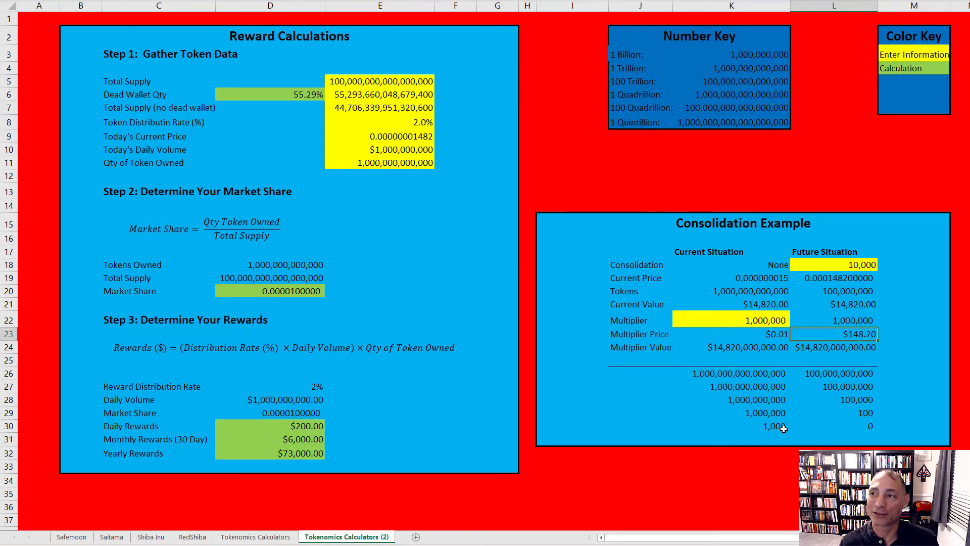
{"action": "left_click", "coordinate": [853, 426]}
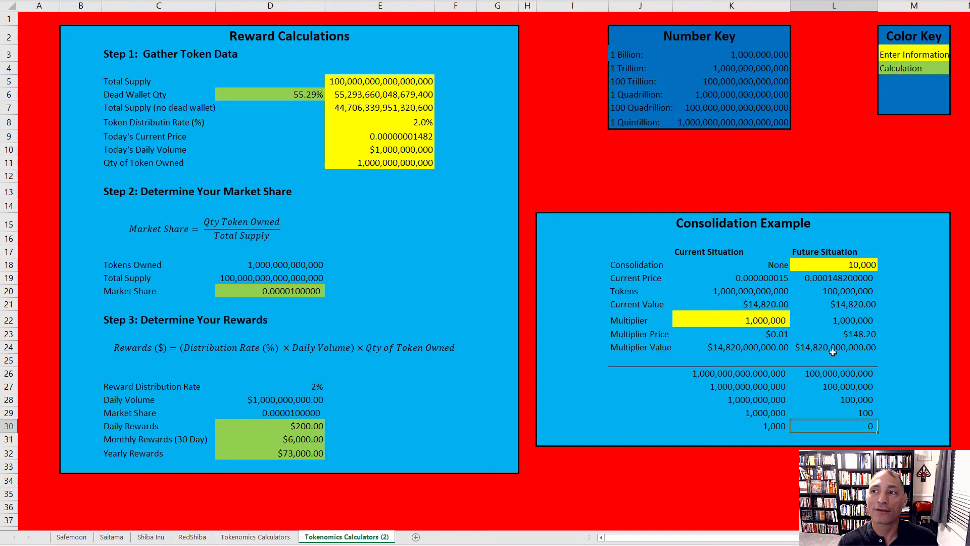
{"action": "left_click", "coordinate": [774, 337]}
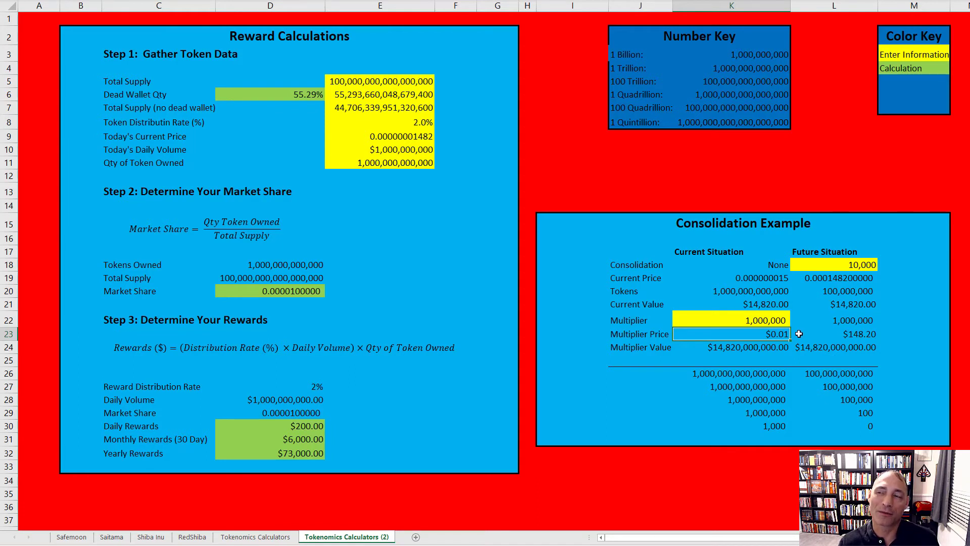
{"action": "left_click", "coordinate": [833, 336]}
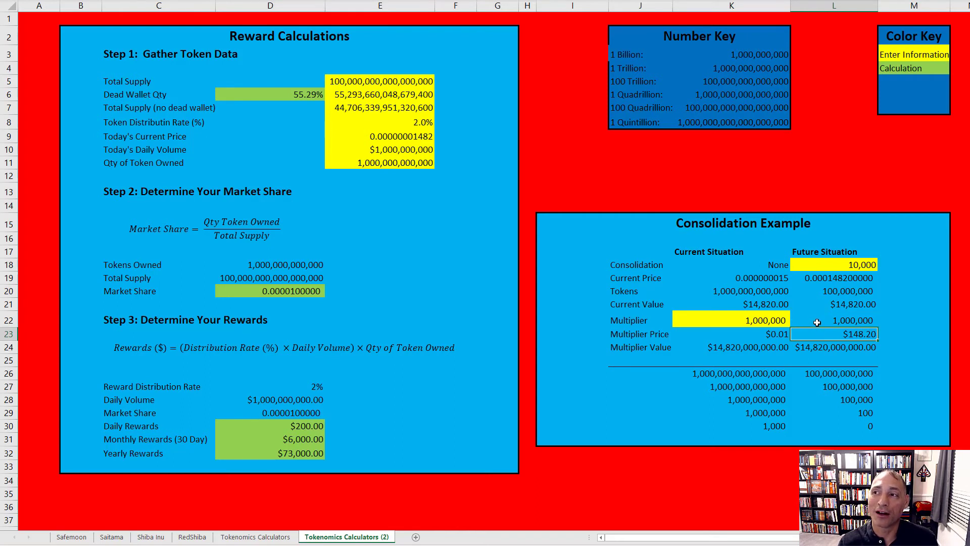
{"action": "left_click", "coordinate": [818, 321]}
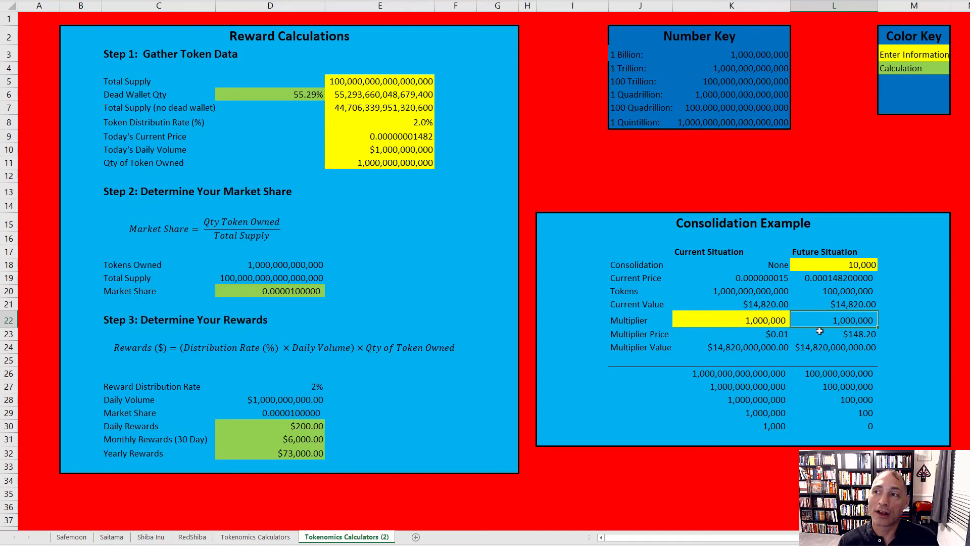
{"action": "left_click", "coordinate": [828, 335]}
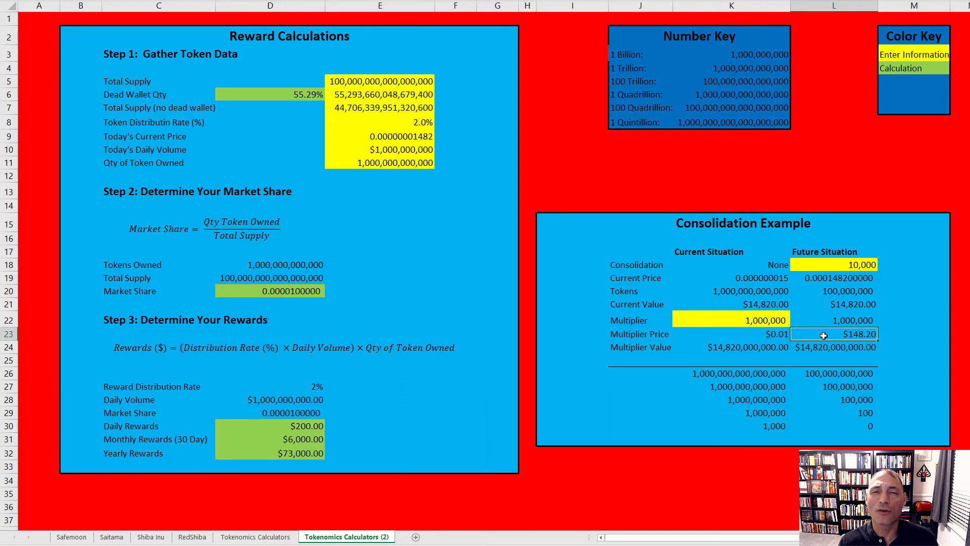
{"action": "left_click", "coordinate": [840, 197]}
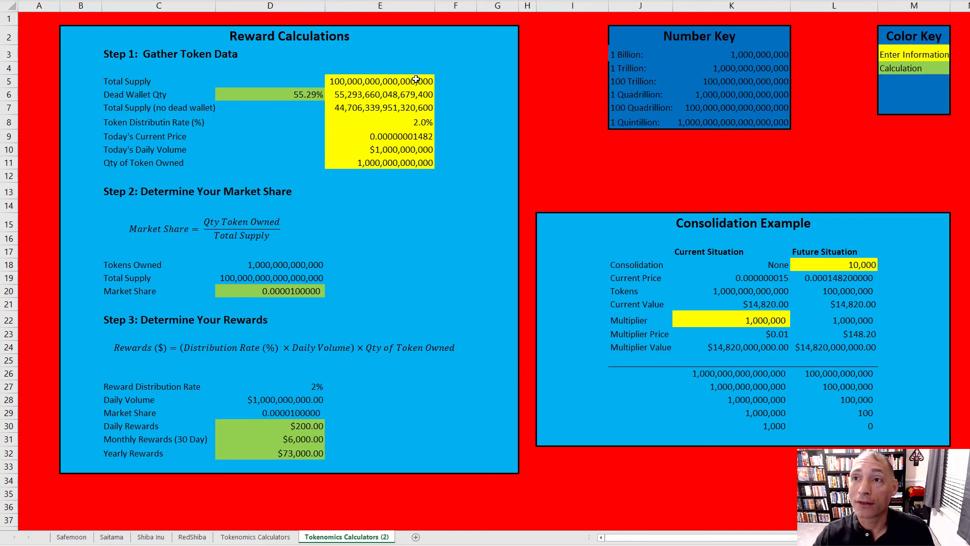
Review the Step 1 token data for dead wallet quantity, supply without the dead wallet, current price and daily volume.
{"action": "left_click", "coordinate": [405, 94]}
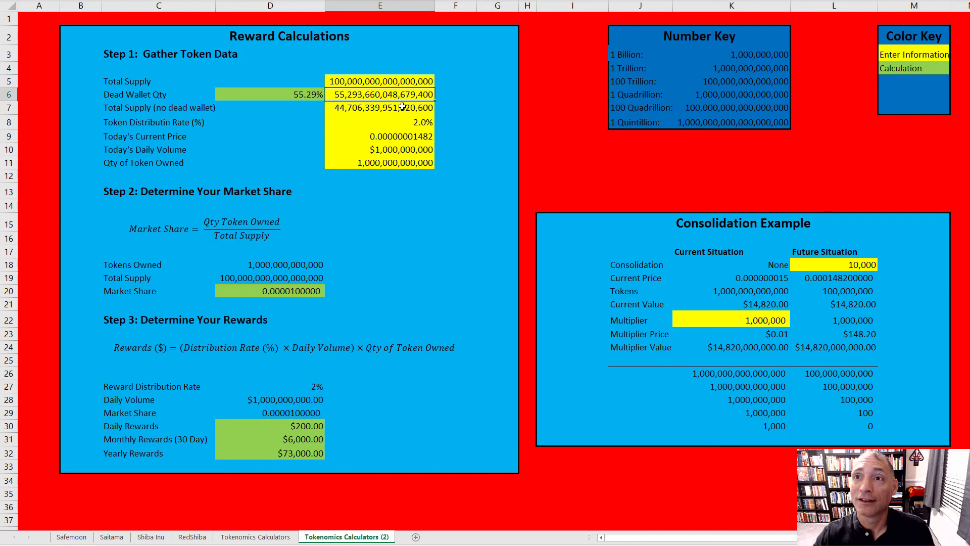
{"action": "left_click", "coordinate": [403, 107]}
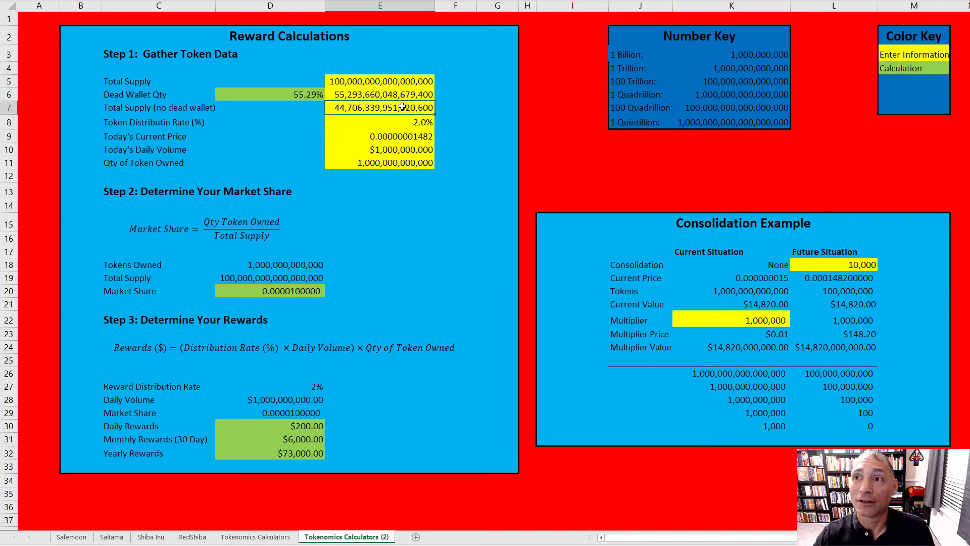
{"action": "left_click", "coordinate": [394, 135]}
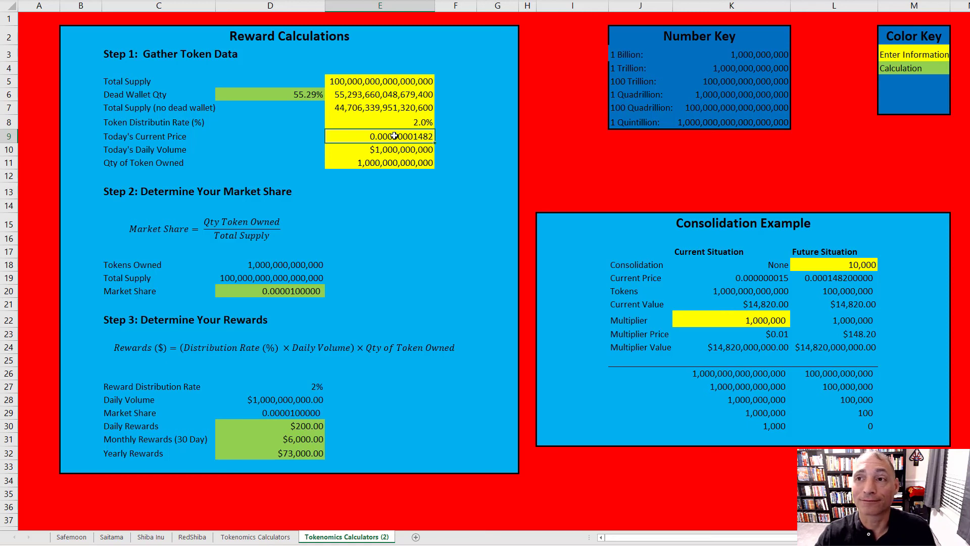
{"action": "left_click", "coordinate": [393, 151]}
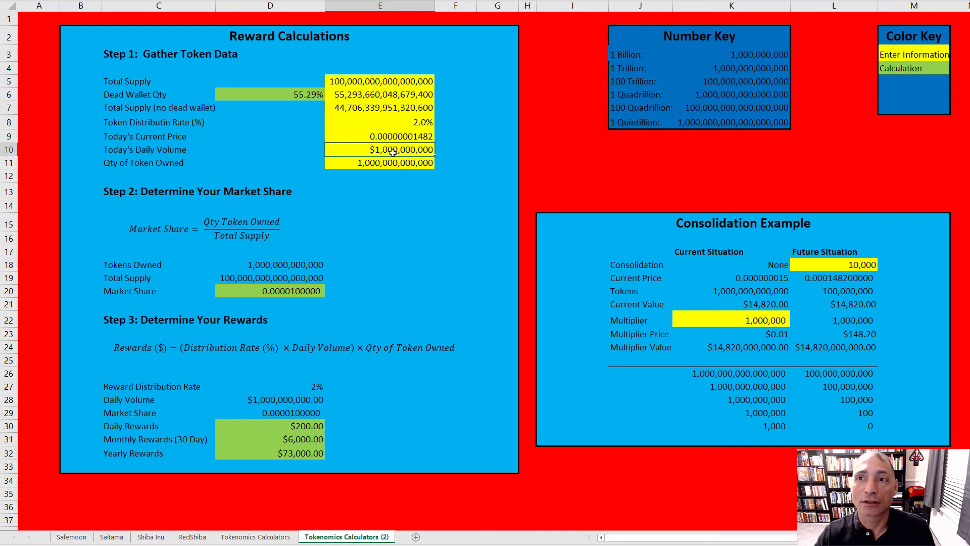